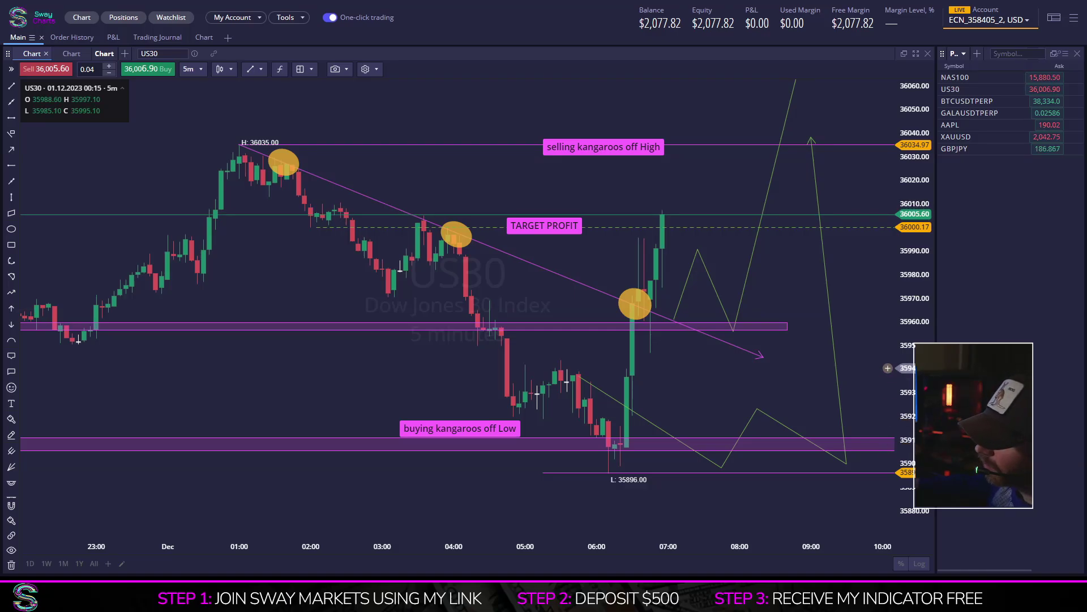
- Pan the US30 chart back to earlier candles and stretch its price scale vertically
left_click_drag(329, 341, 402, 342)
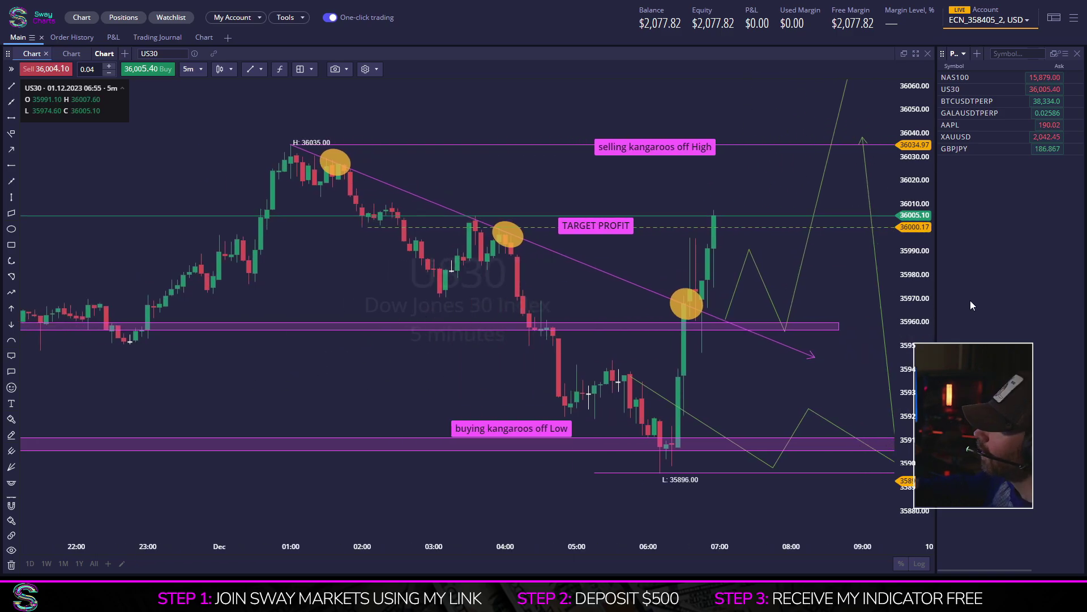
left_click_drag(922, 365, 922, 348)
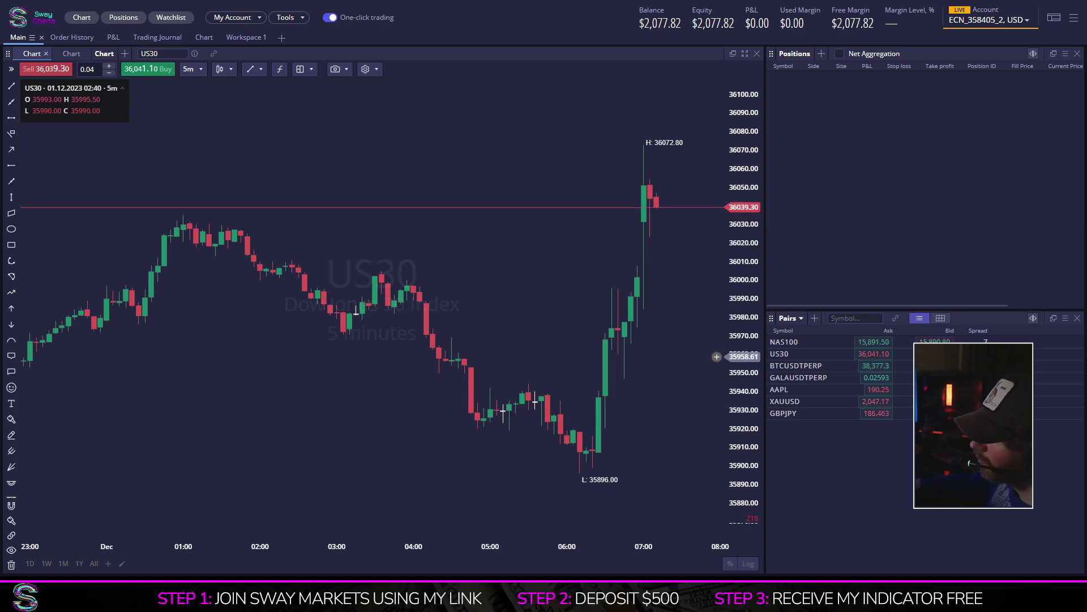
- Start a US30 sell order with protection orders and a stop loss enabled
left_click(65, 71)
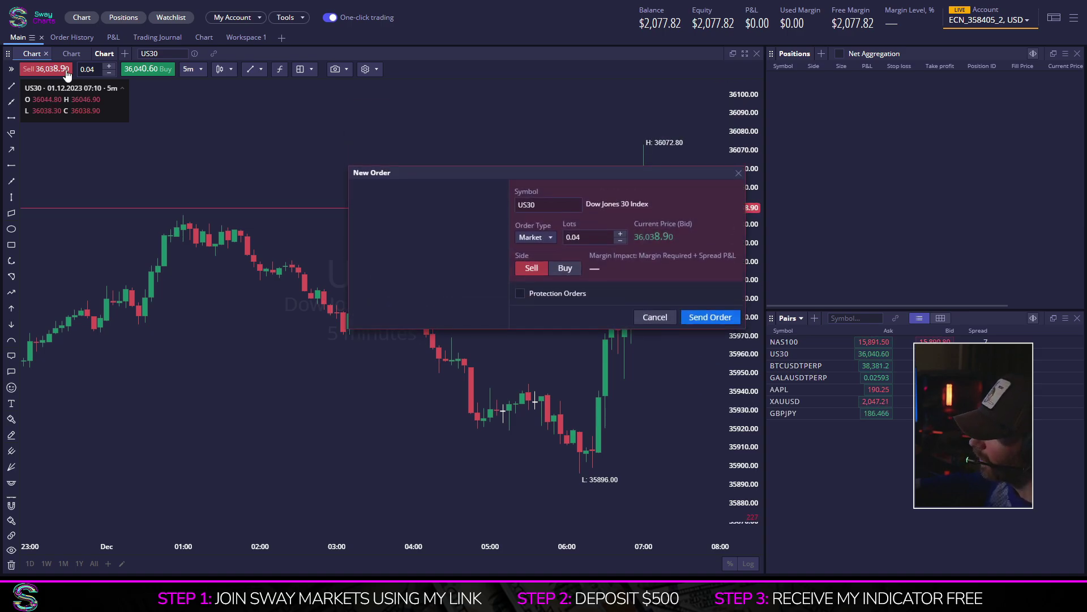
left_click_drag(672, 176, 451, 175)
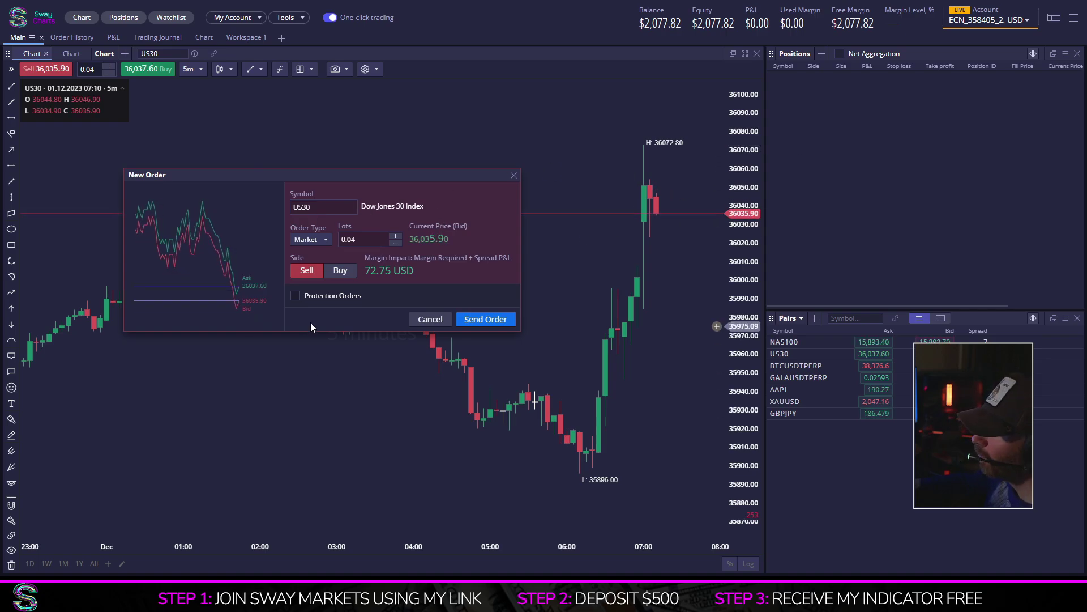
left_click(296, 296)
left_click(297, 313)
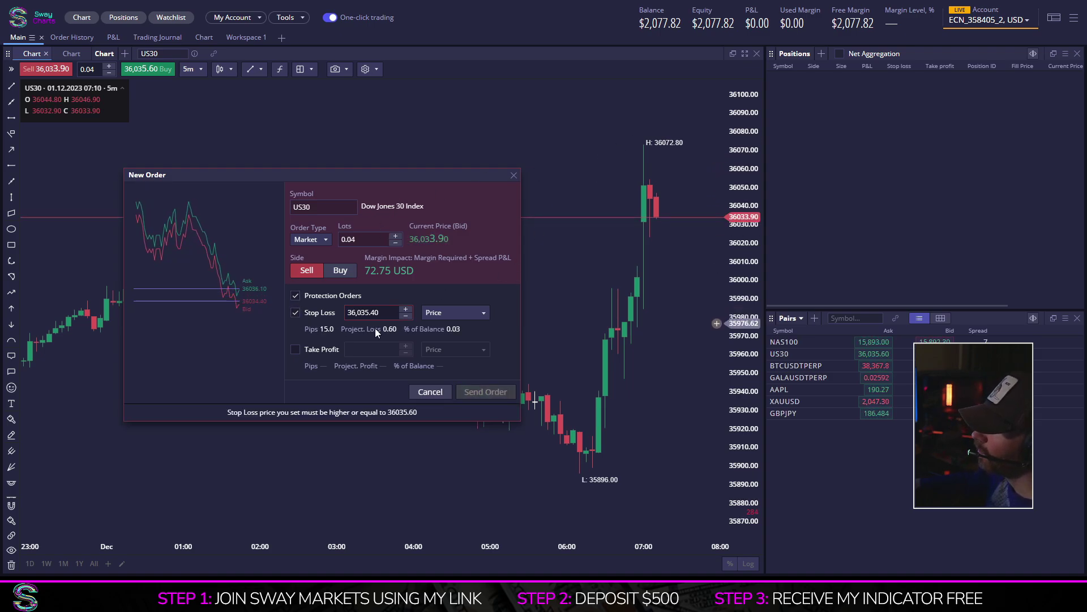
- Set the stop loss price to 36072.80
left_click_drag(369, 315, 362, 317)
type("7")
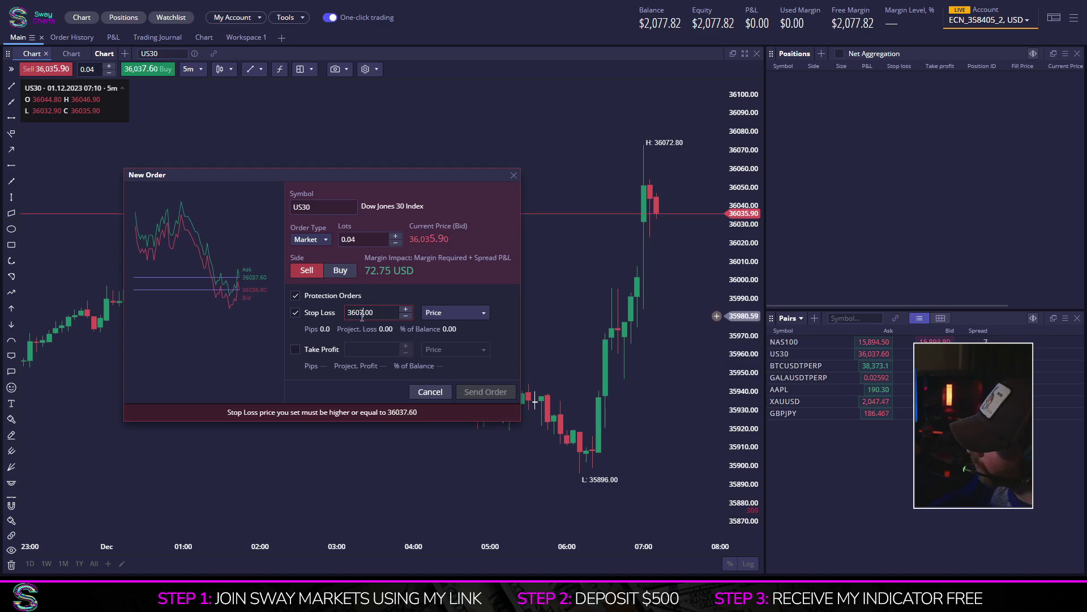
type("2")
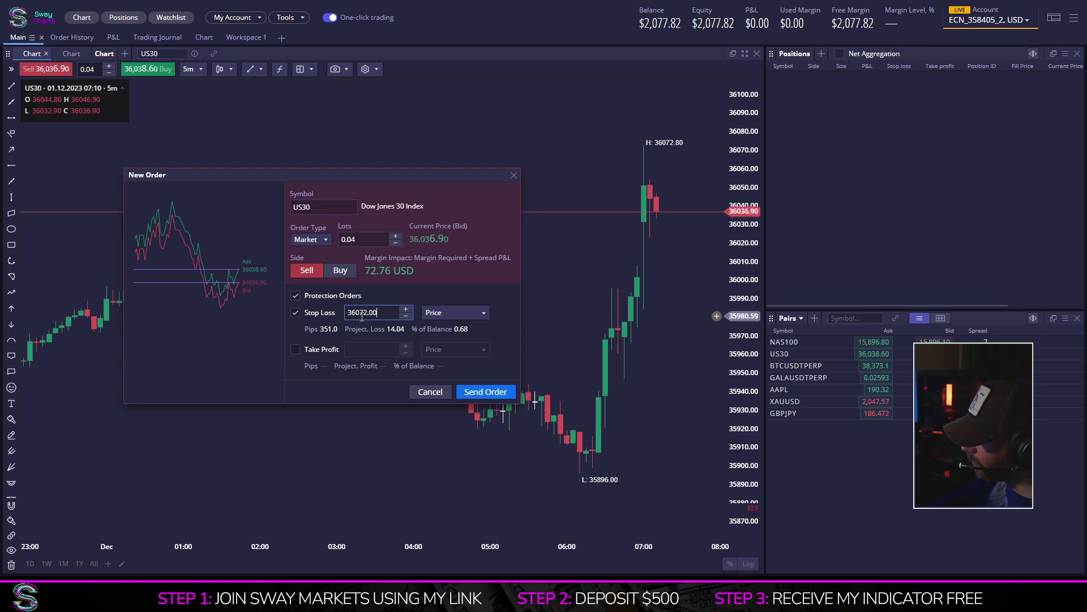
key("BackSpace")
key("BackSpace")
type("80")
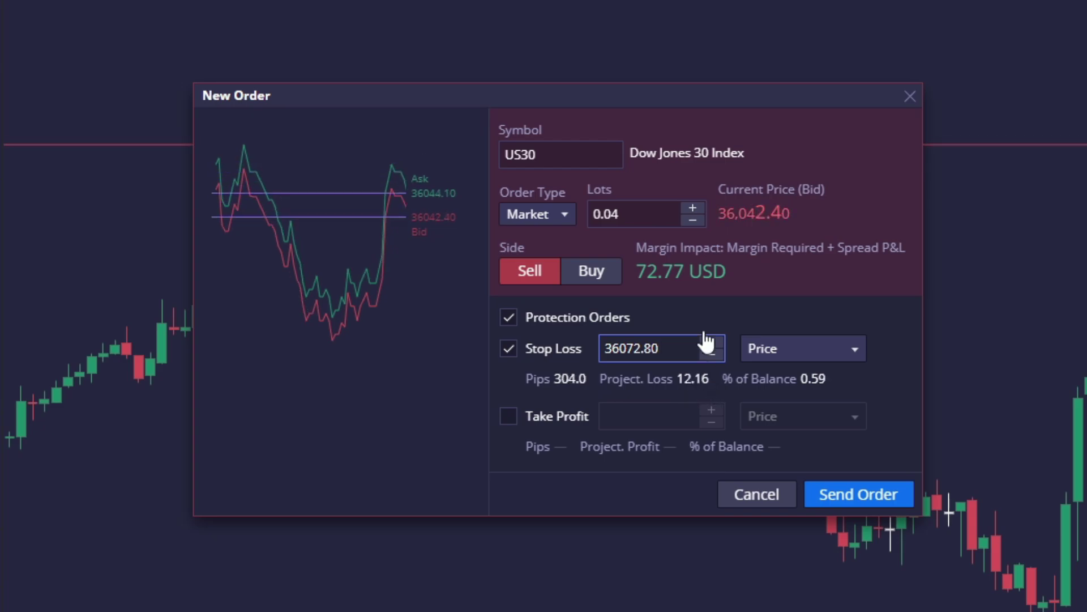
- Step the lot size up to 0.11, then back down to 0.10
left_click(693, 208)
left_click(693, 208)
left_click(692, 208)
left_click(693, 208)
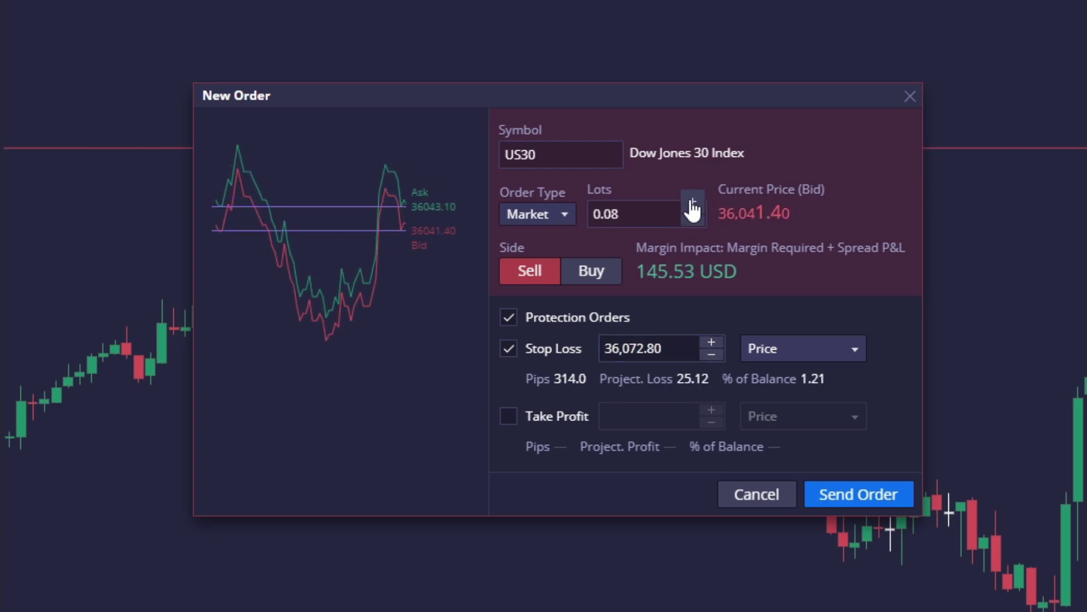
left_click(692, 208)
left_click(693, 208)
left_click(693, 208)
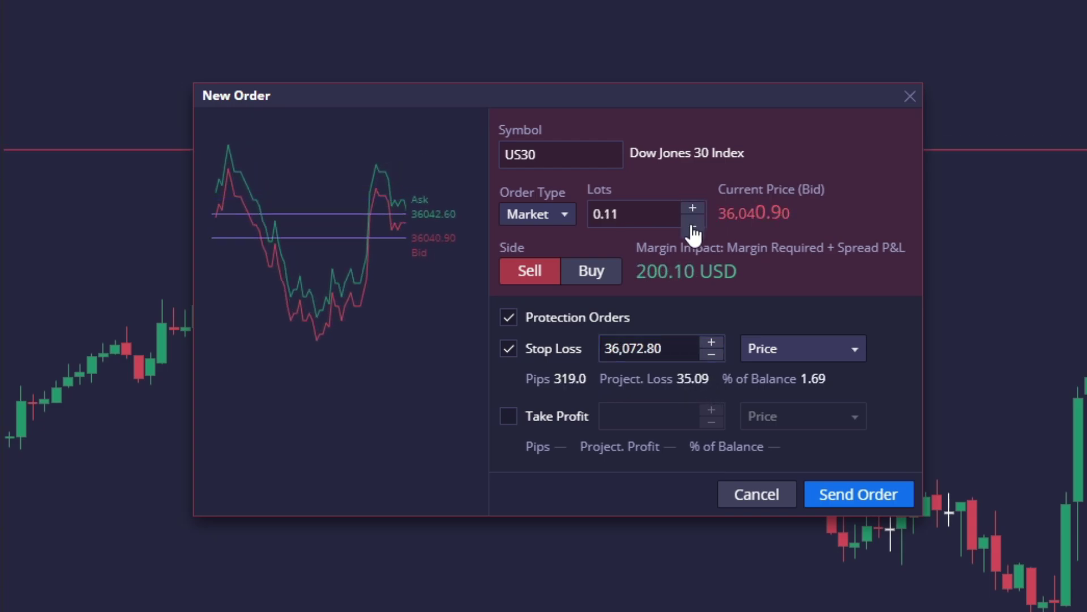
left_click(692, 221)
- Add a take profit at 35896, lower lots to 0.09, and show Order History
left_click(508, 416)
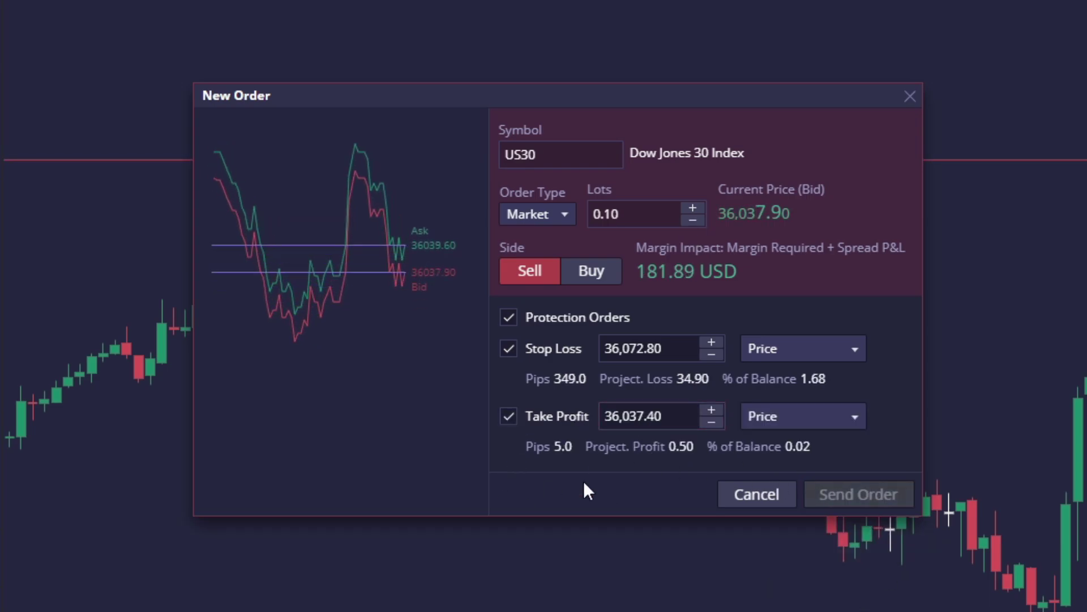
double_click(621, 417)
type("35")
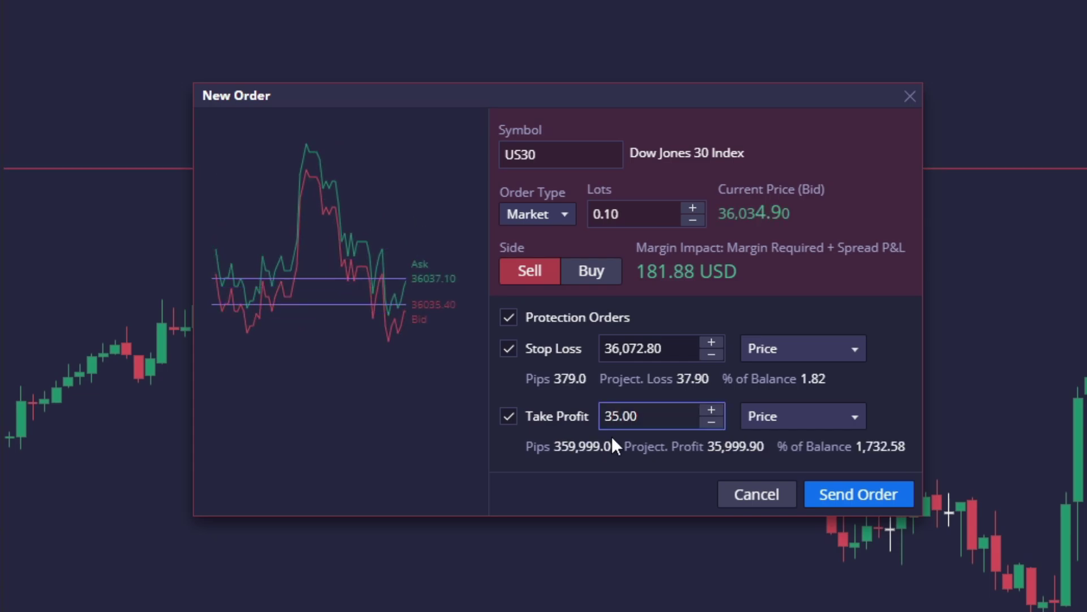
type("896")
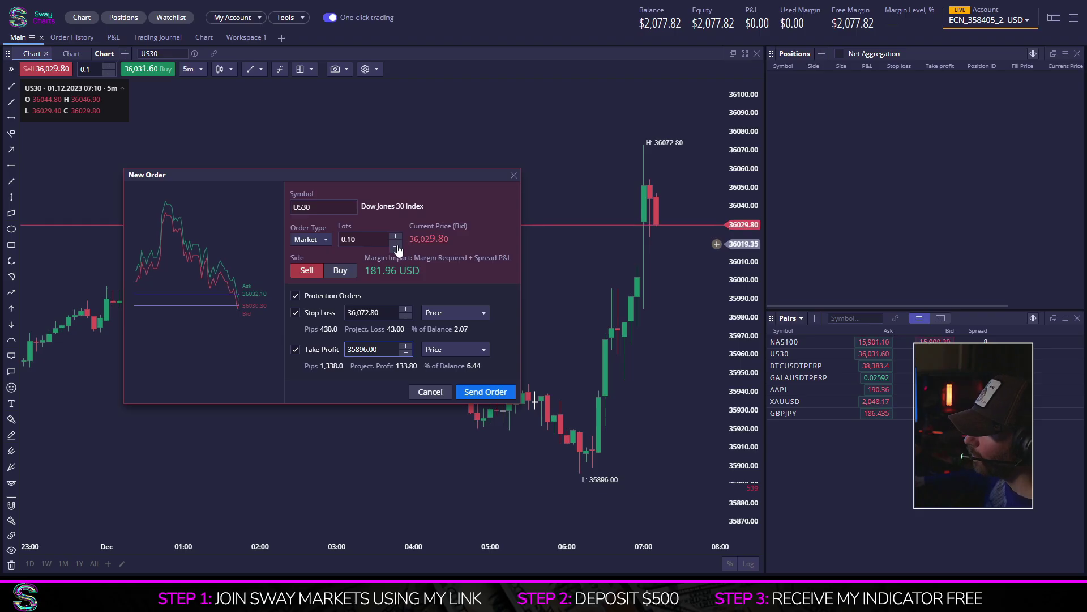
left_click(396, 247)
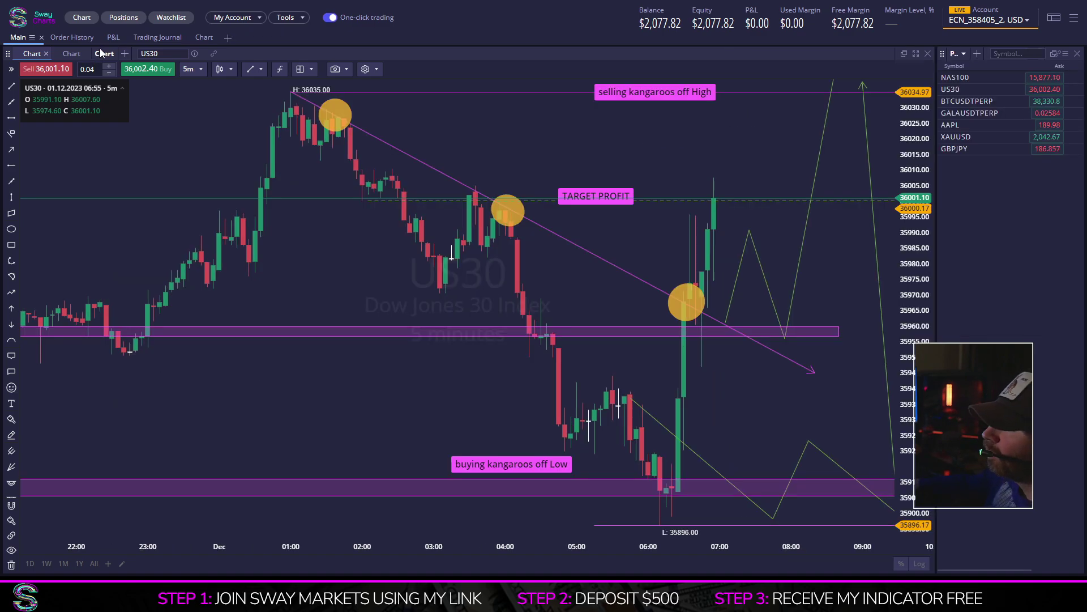
left_click(112, 39)
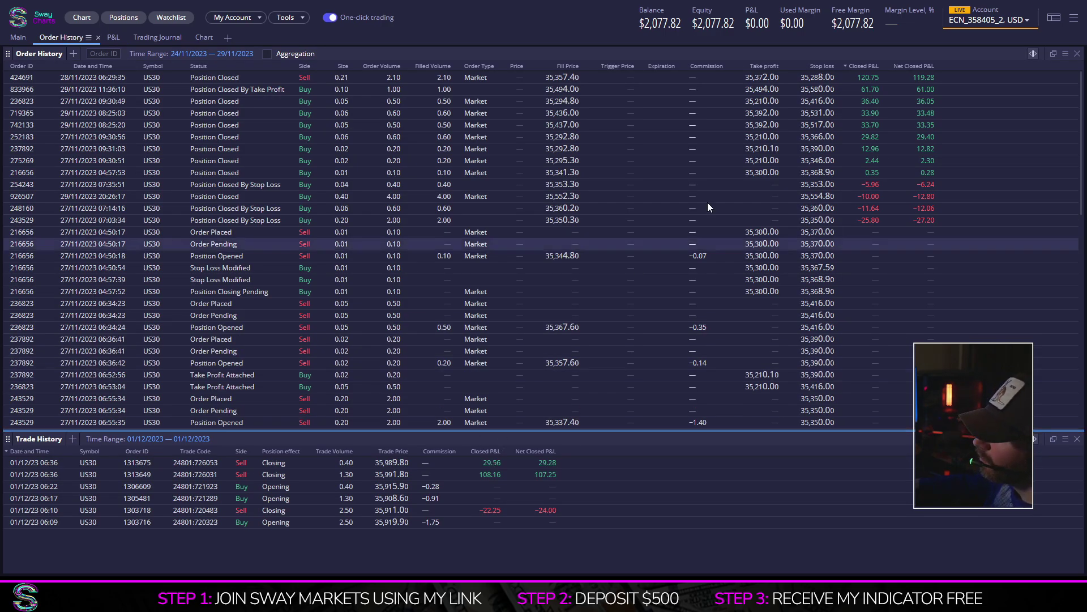
- Scroll through the past US30 orders, then return to the Main layout's chart
scroll(640, 216, "down", 10)
scroll(640, 217, "down", 1)
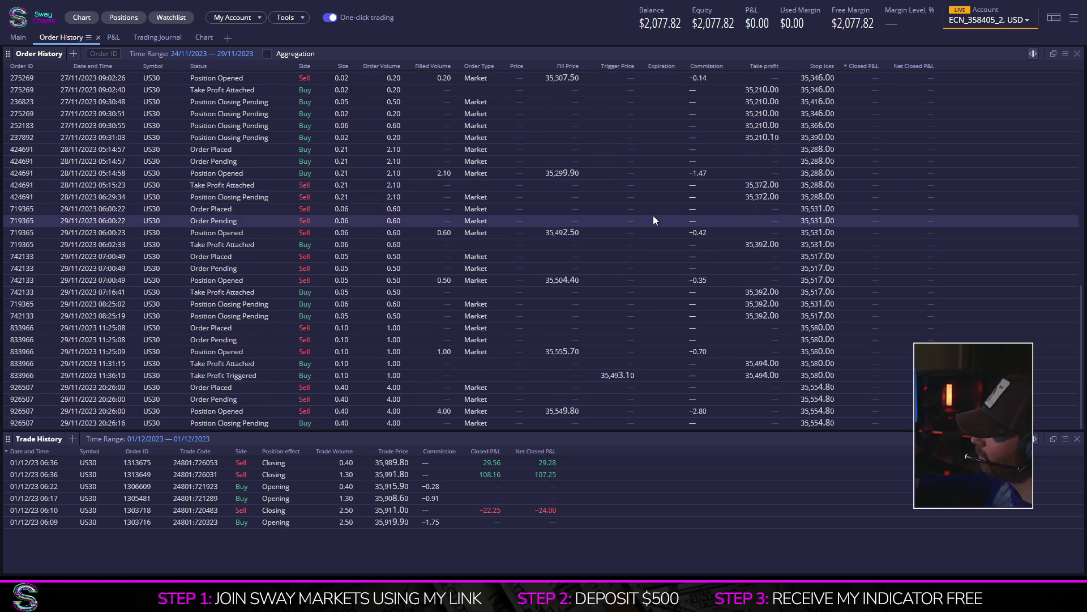
scroll(600, 287, "up", 10)
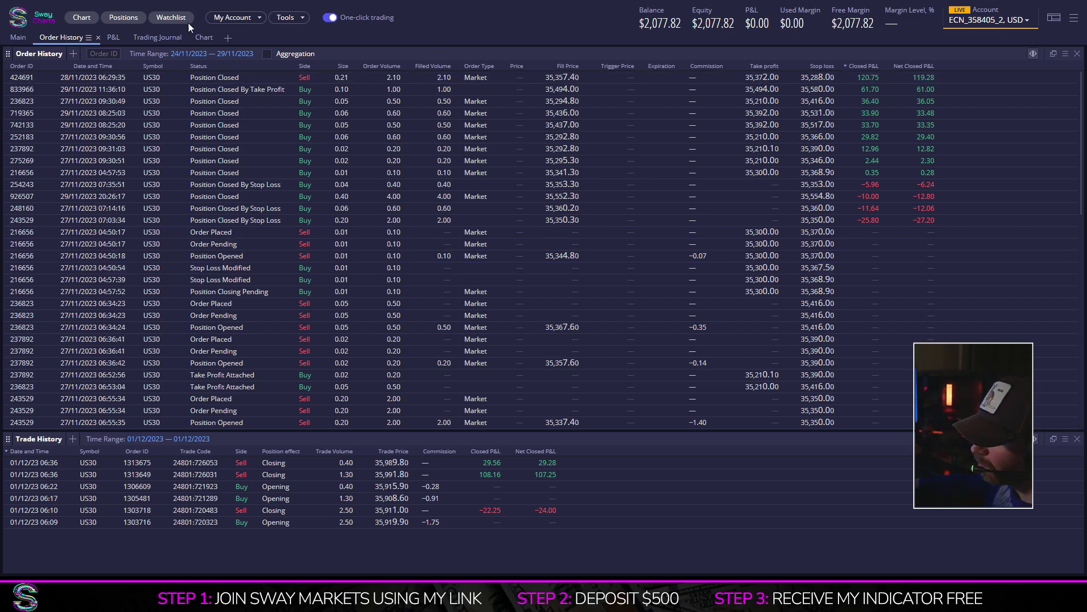
left_click(18, 37)
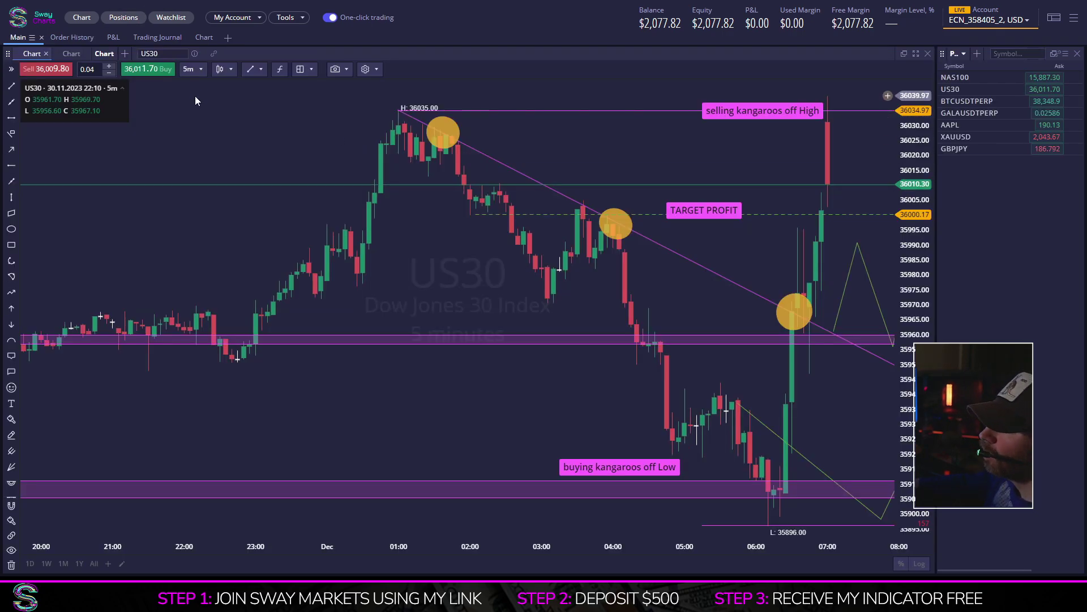
- Add a new workspace keeping the name Workspace 1, and list the account panels
left_click(227, 39)
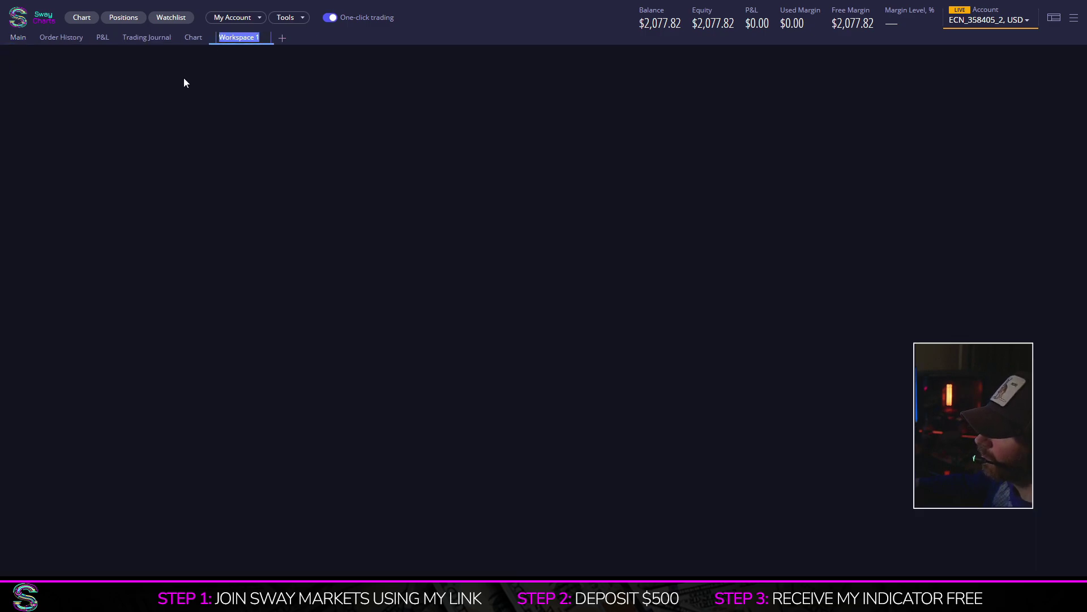
left_click(327, 95)
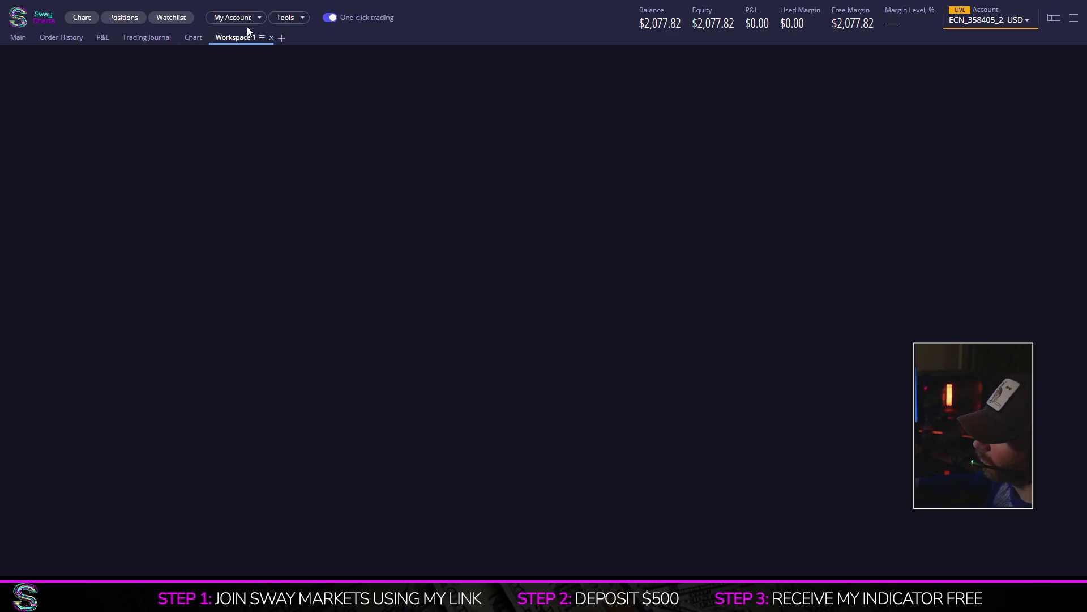
left_click(260, 20)
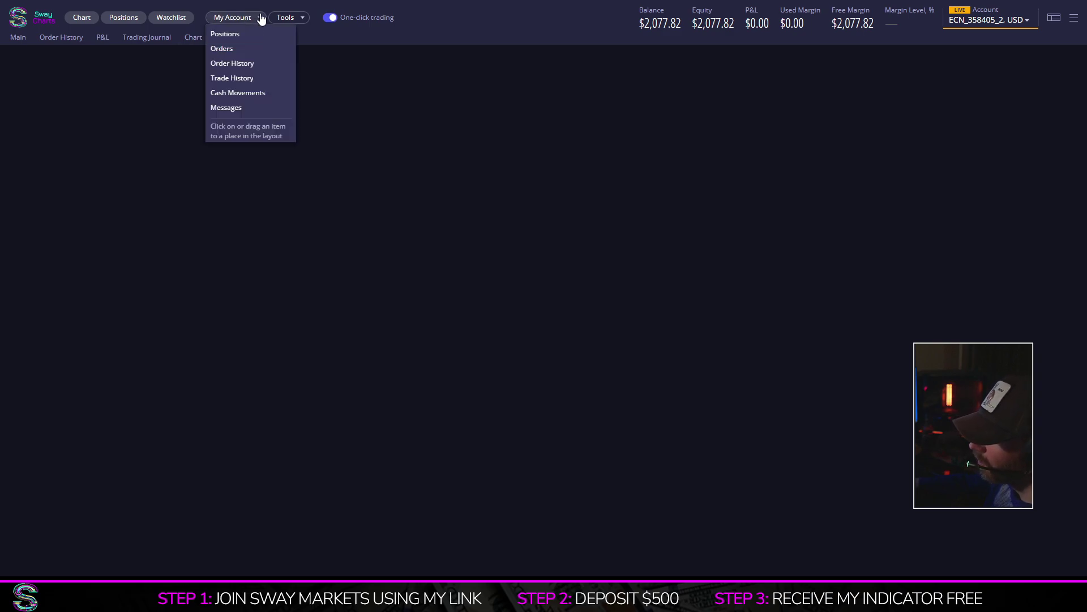
- Add Order History, Chart, Positions and Watchlist panels to Workspace 1
left_click(234, 63)
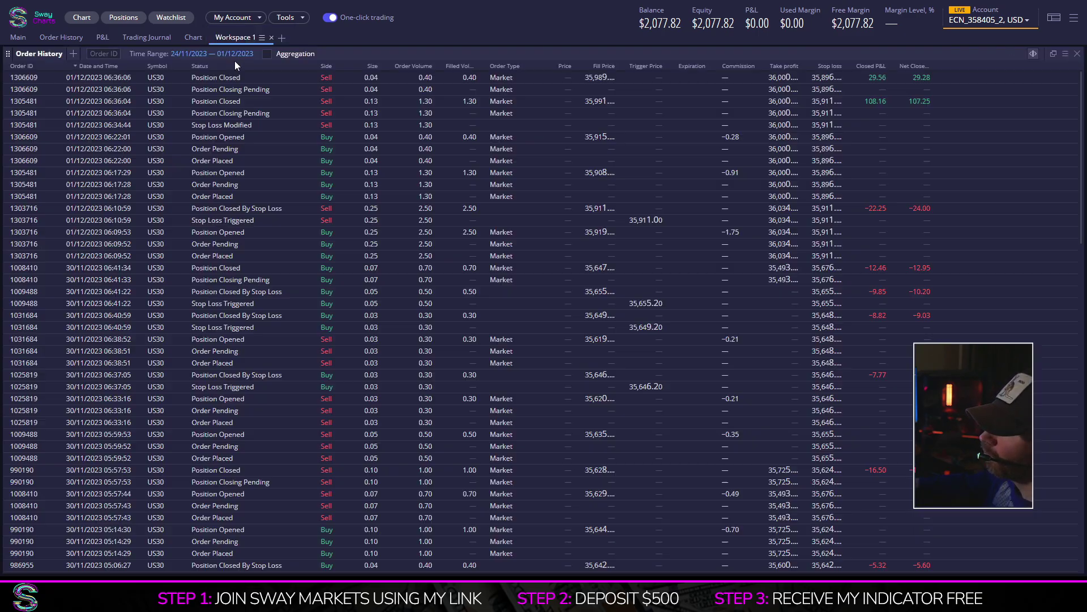
left_click(83, 19)
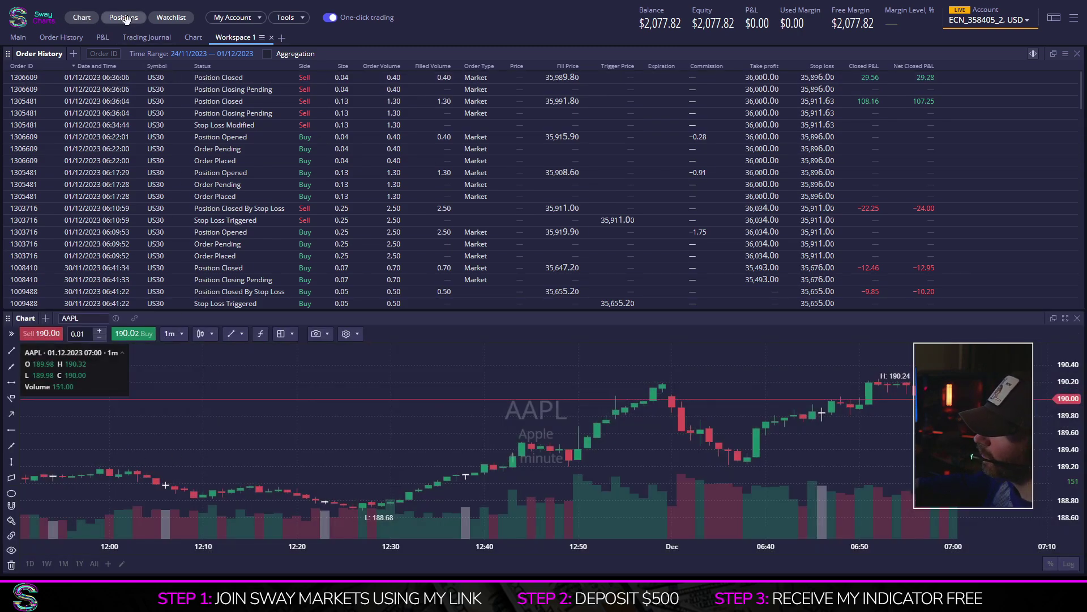
left_click(126, 18)
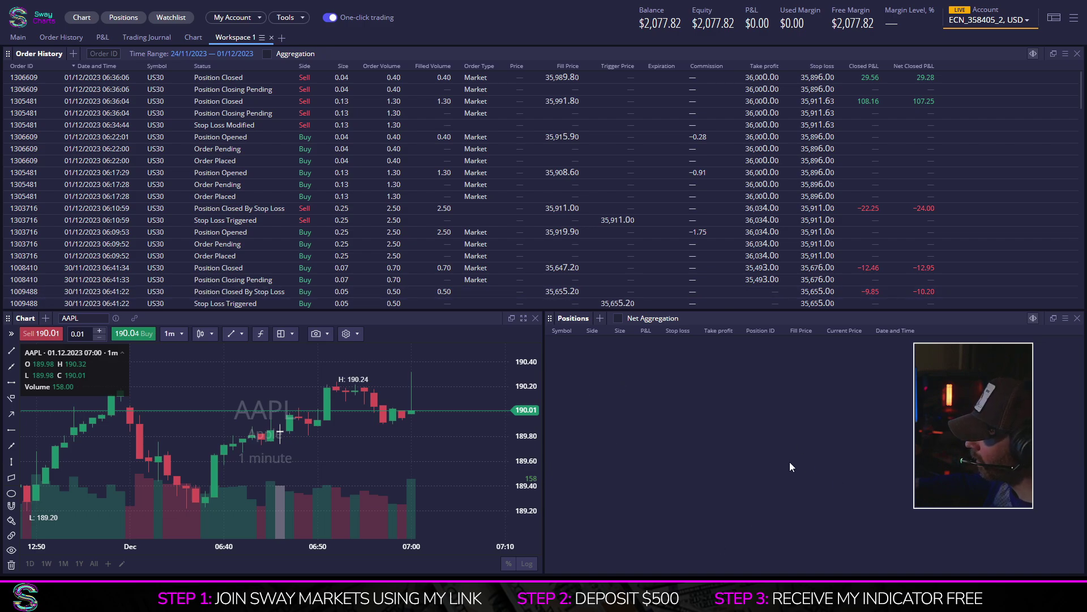
left_click(180, 17)
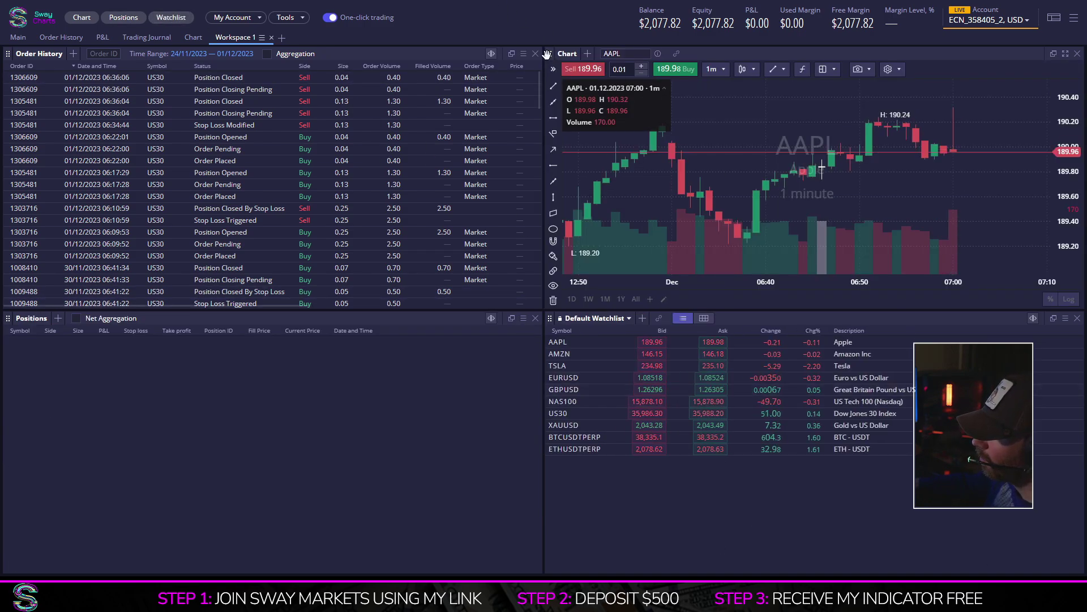
- Make the chart large at top-left and move Order History into the bottom row
left_click_drag(546, 54, 176, 130)
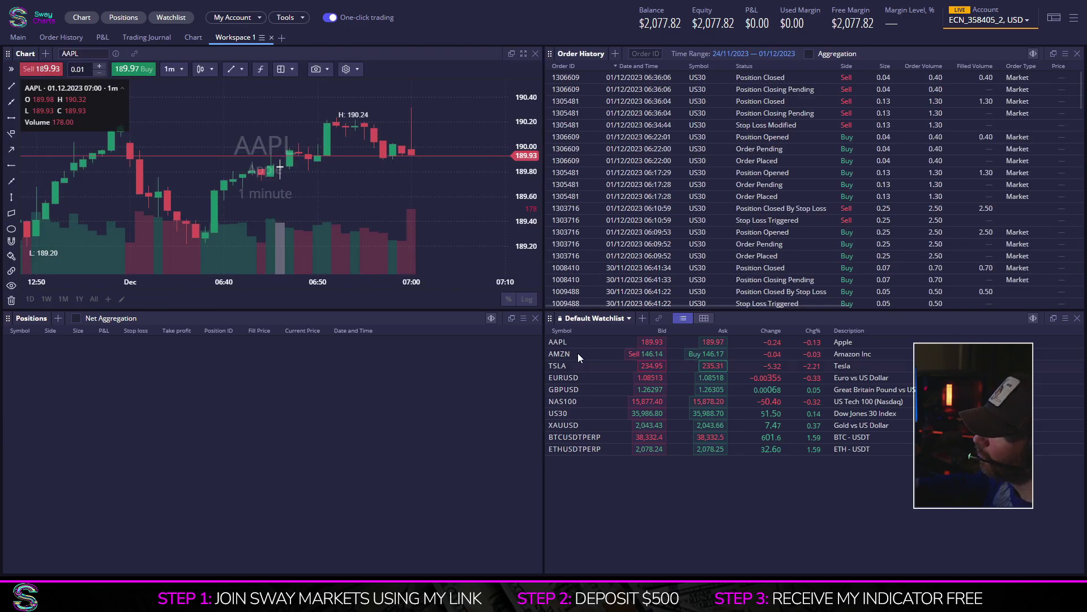
left_click_drag(544, 286, 819, 286)
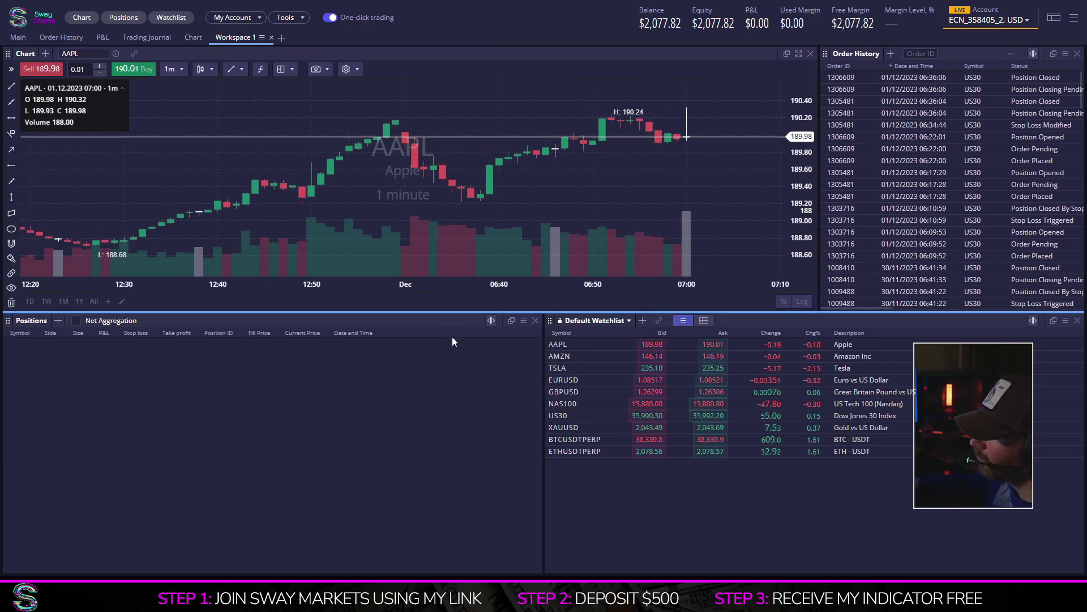
left_click_drag(451, 310, 454, 424)
left_click_drag(826, 54, 113, 476)
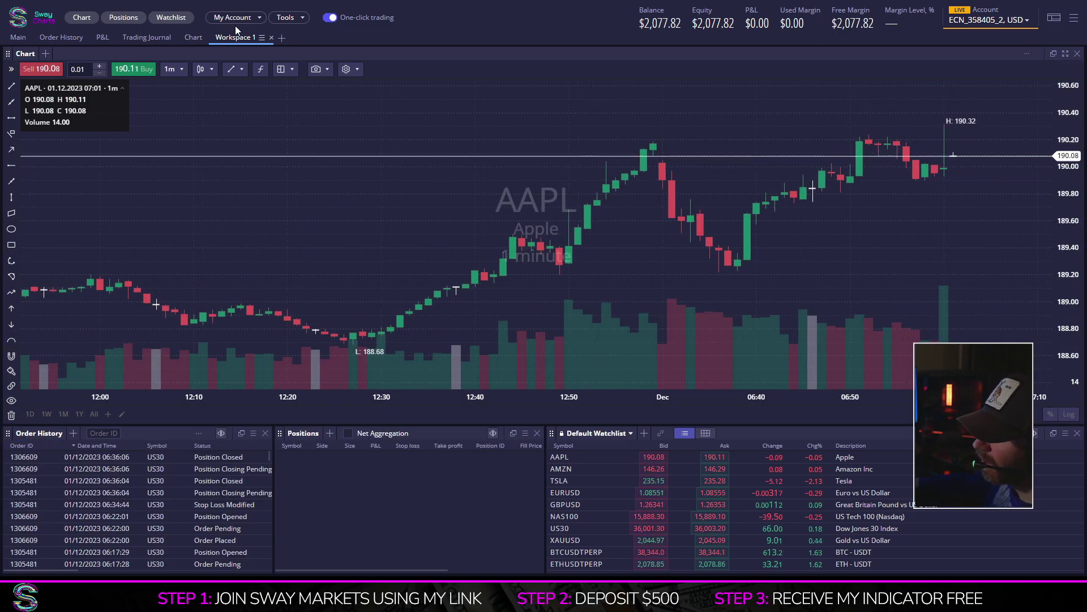
left_click(286, 17)
- Add an Alerts panel, cancel a trial alert, and dock Alerts into the bottom row
left_click(283, 46)
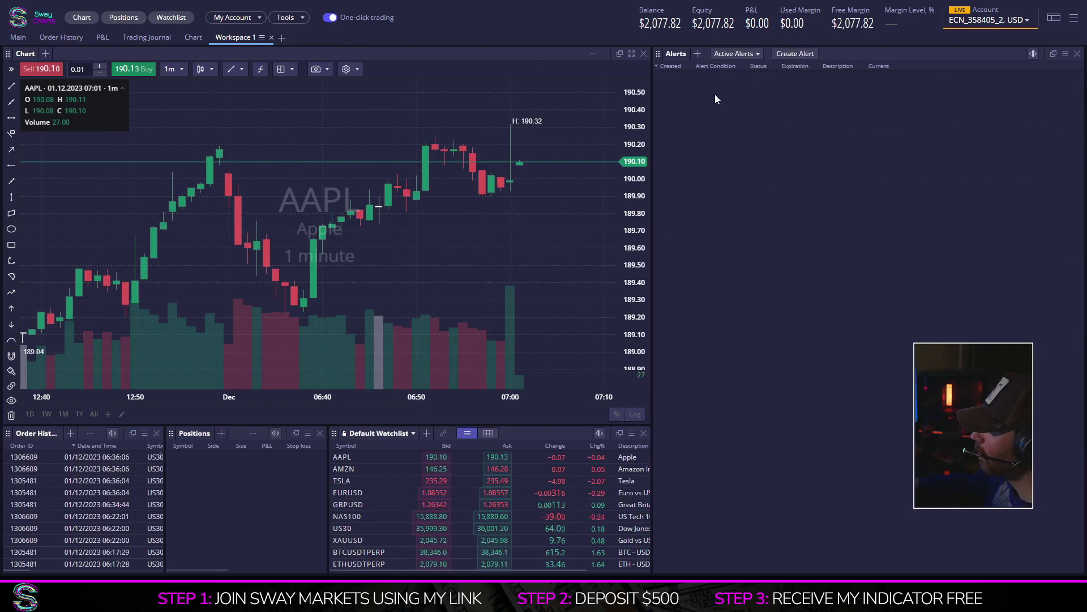
left_click(795, 53)
left_click_drag(699, 147, 806, 187)
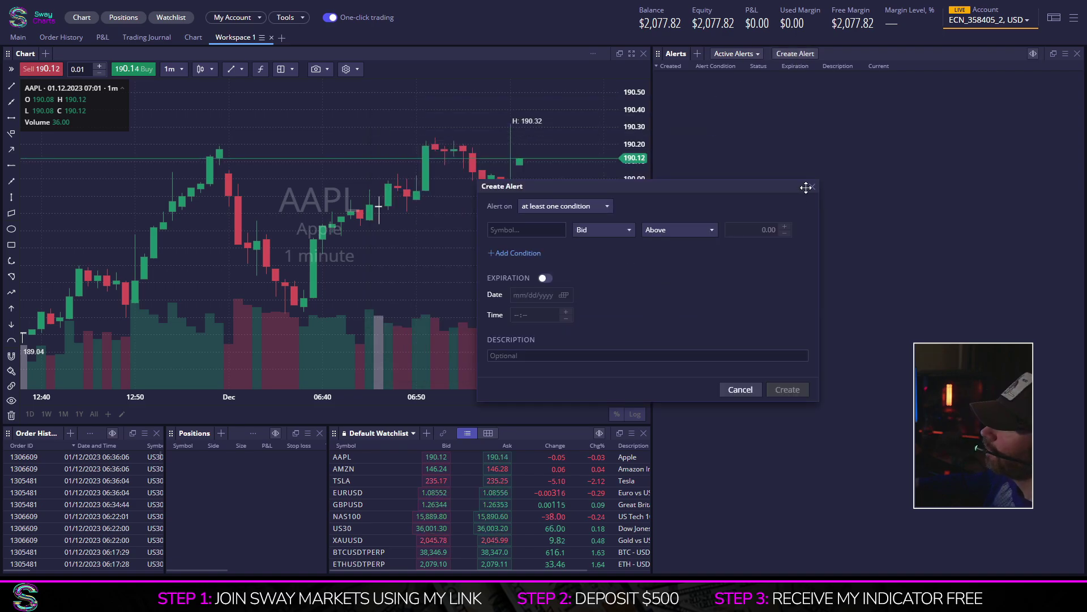
left_click(812, 187)
left_click_drag(658, 53, 866, 467)
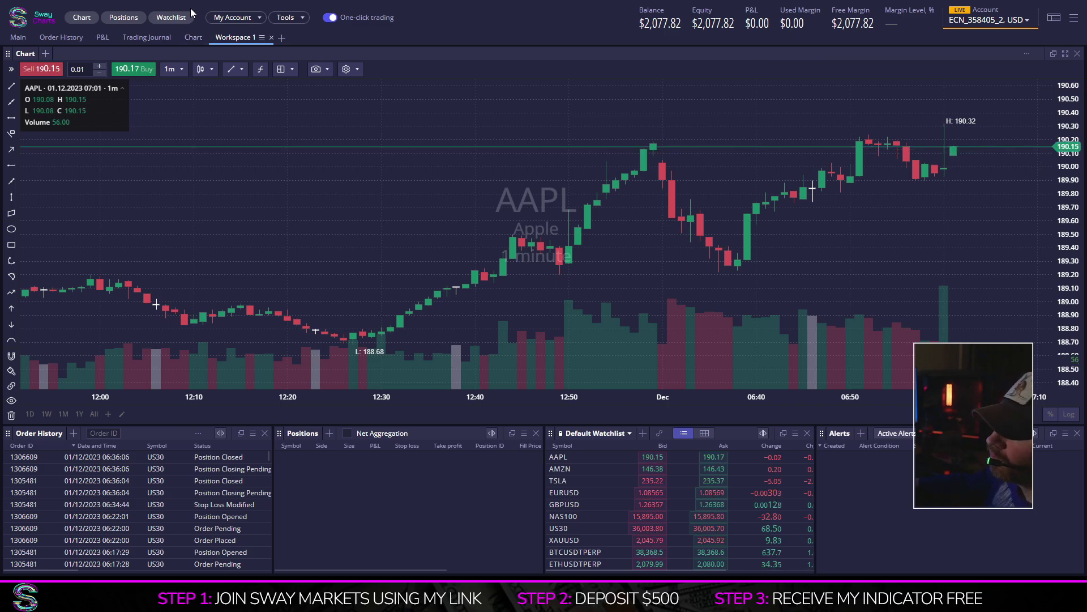
- Open Create Your List from the Default Watchlist options and close it unsaved
left_click(249, 13)
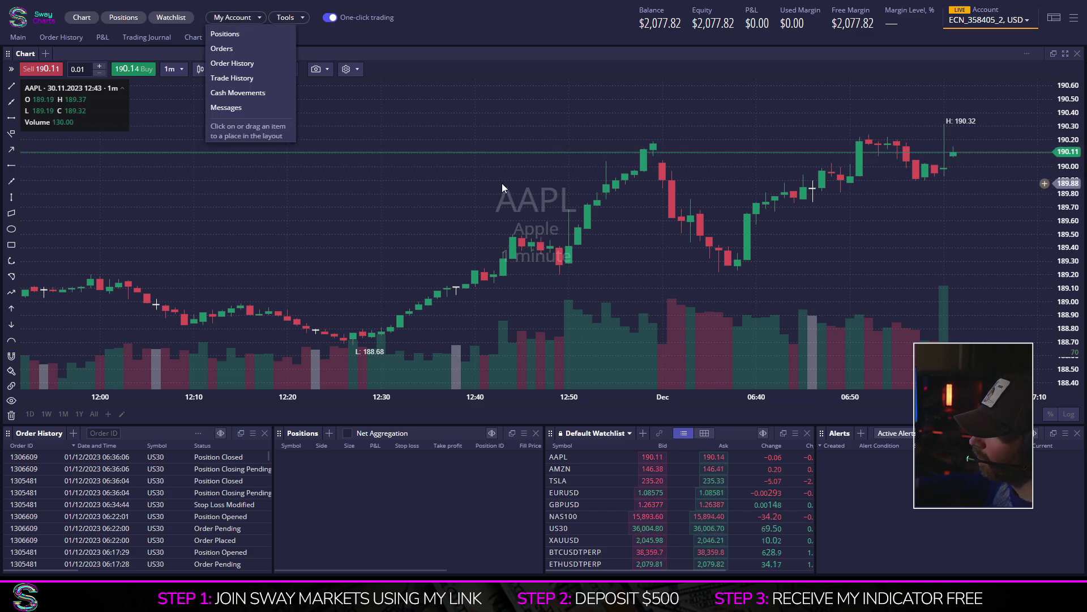
left_click(629, 434)
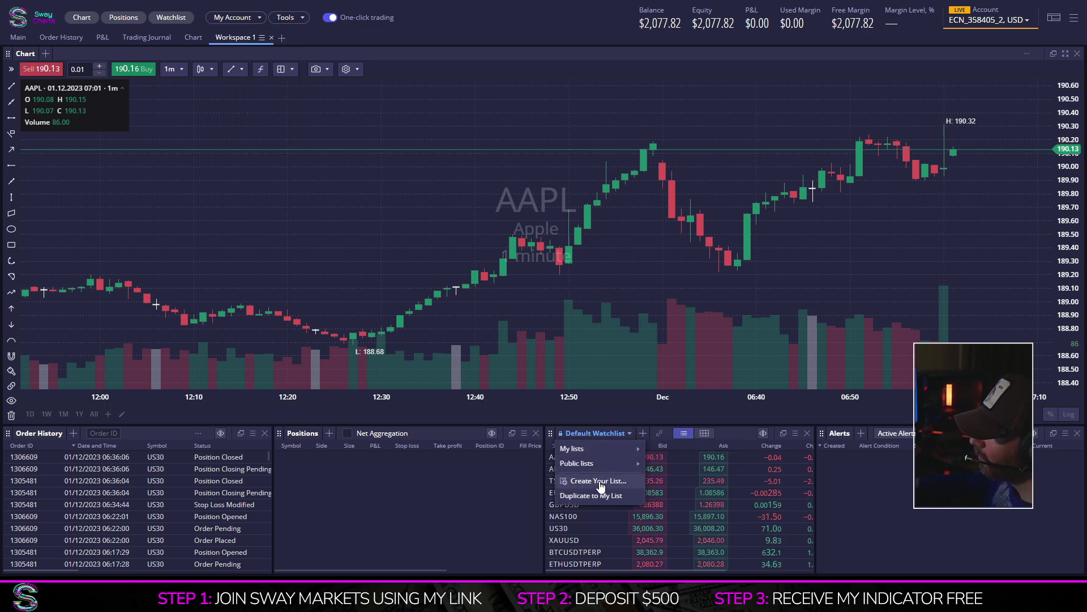
left_click(599, 481)
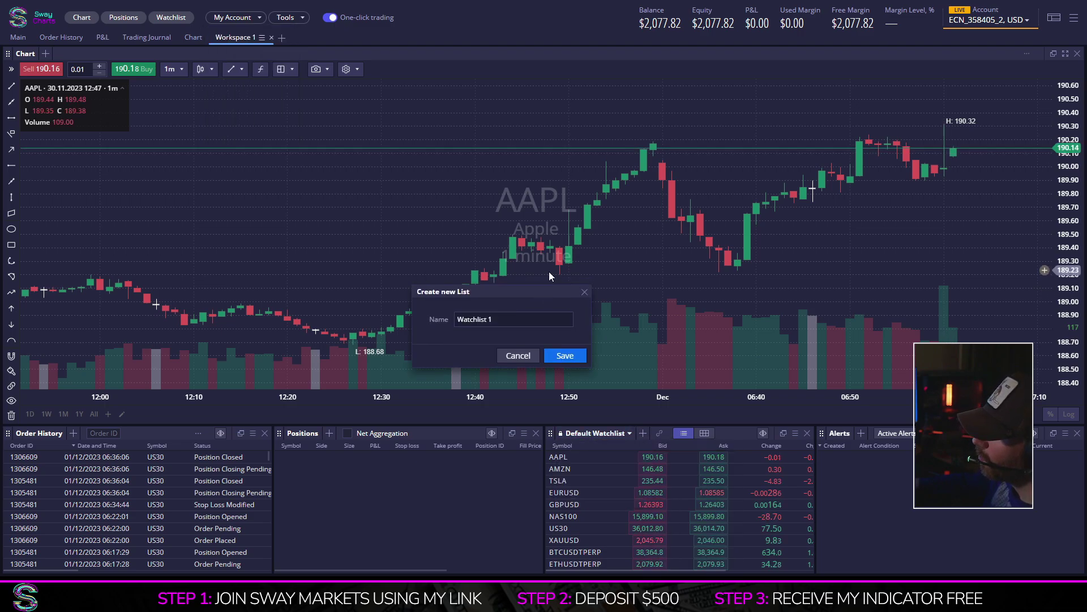
left_click(584, 291)
- On the Main layout, add the Positions panel and widen the right-hand Positions and Pairs panels
left_click(23, 41)
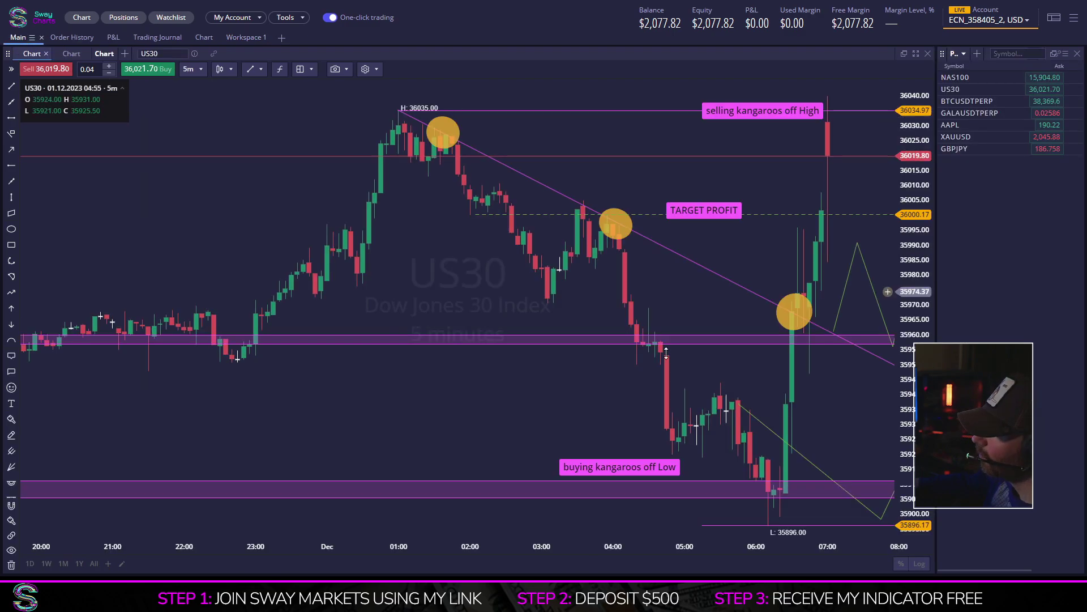
left_click_drag(407, 369, 235, 379)
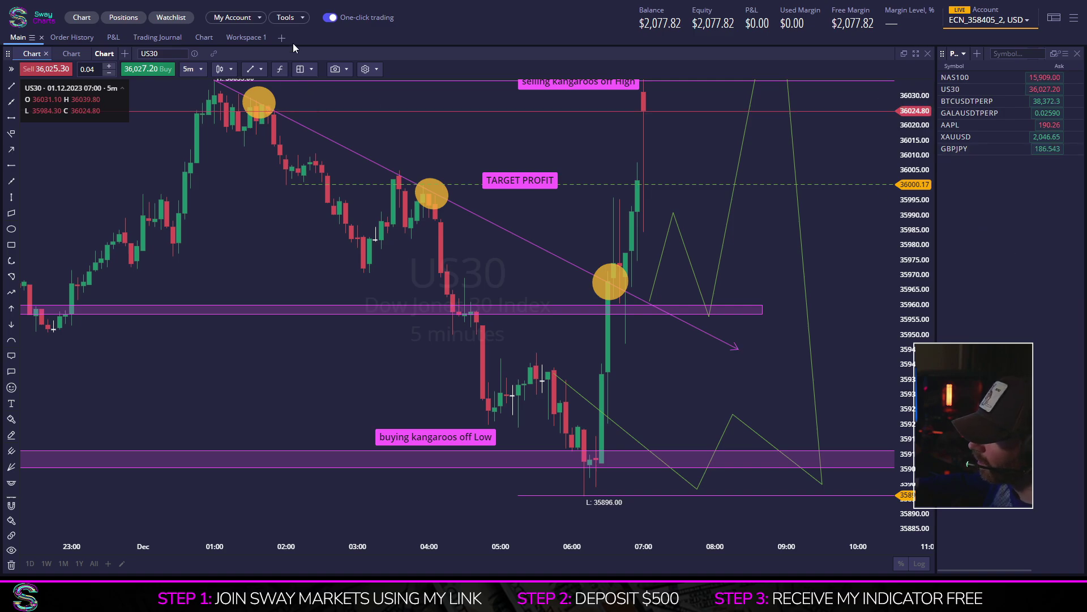
left_click(286, 18)
left_click(247, 21)
left_click(247, 21)
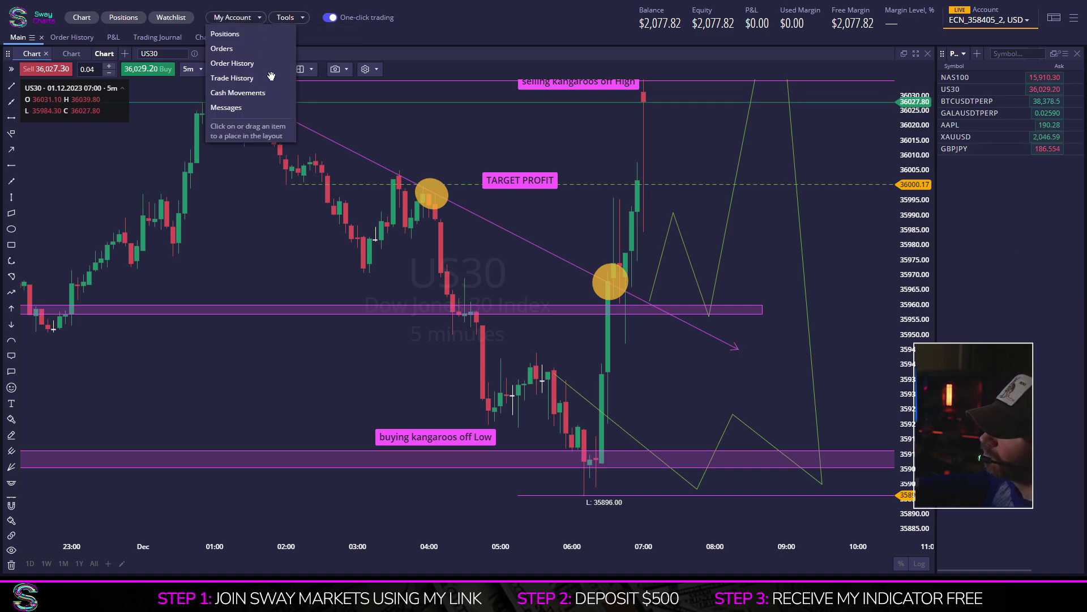
left_click_drag(225, 34, 984, 202)
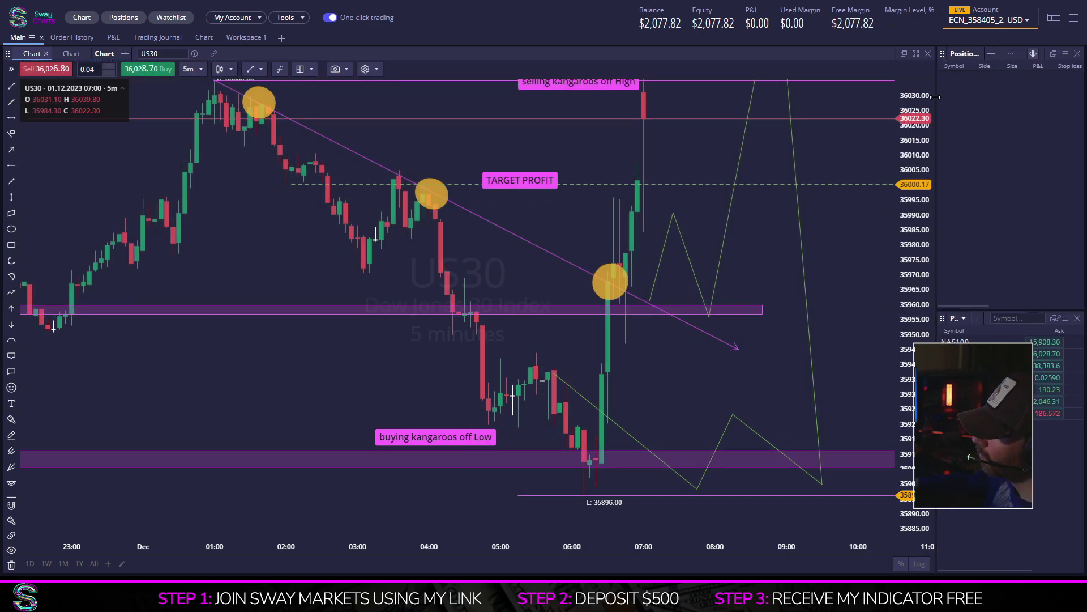
left_click_drag(936, 97, 765, 102)
- Pan and rescale the US30 chart to show the High, Low and breakout out to 08:00
scroll(332, 408, "down", 3)
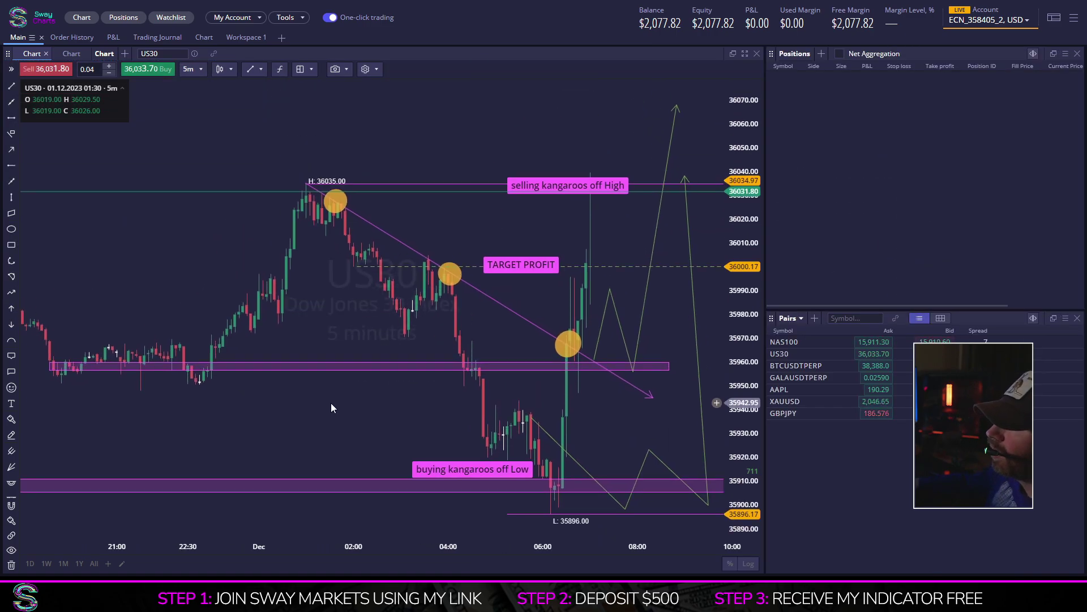
scroll(376, 365, "up", 4)
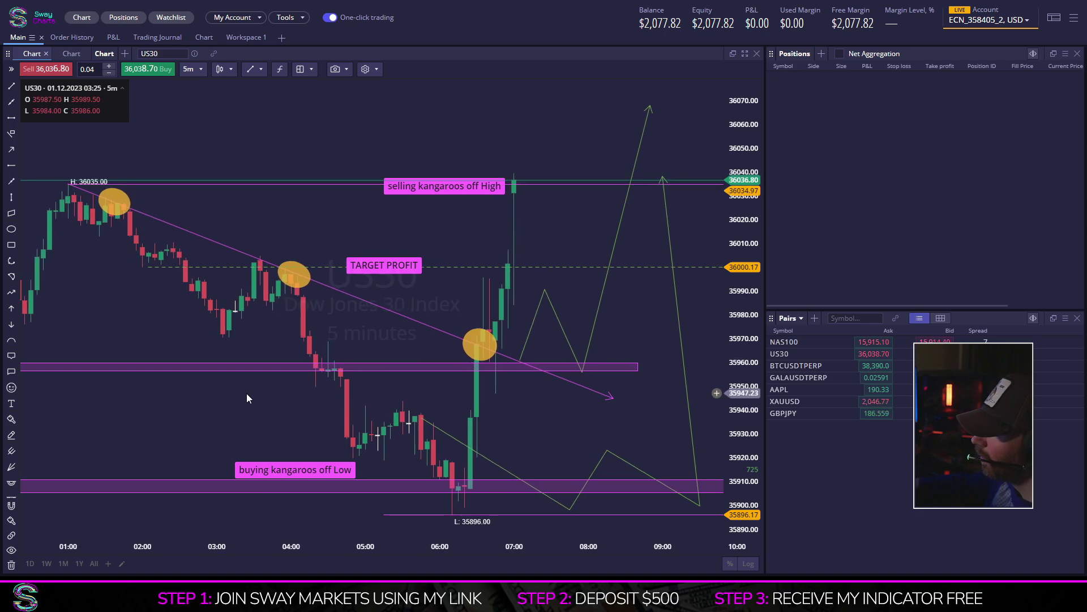
left_click_drag(148, 403, 359, 243)
left_click_drag(748, 450, 747, 365)
scroll(597, 348, "up", 5)
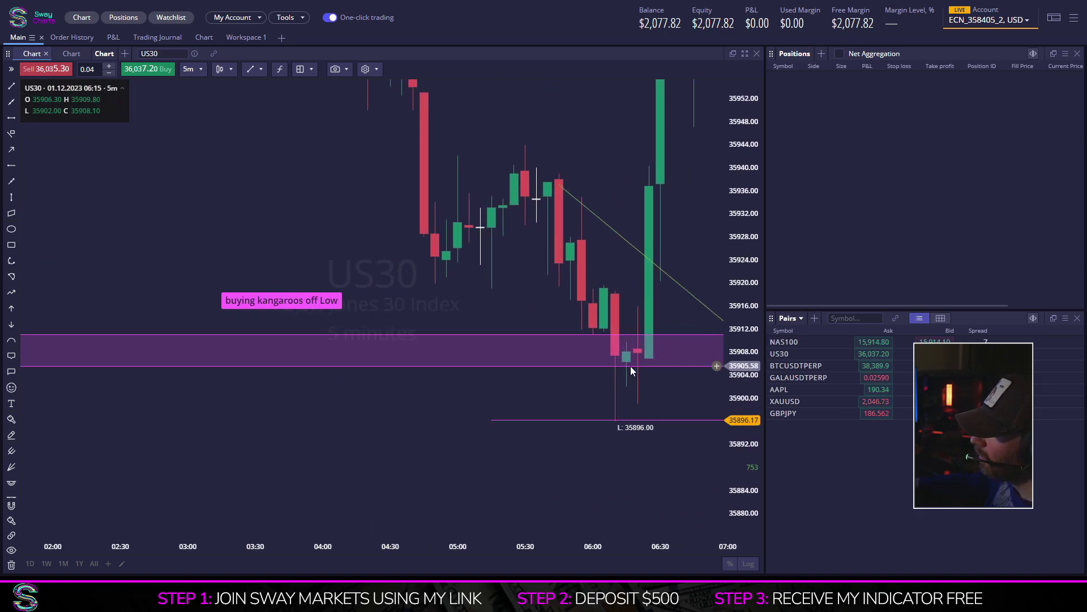
left_click_drag(584, 391, 527, 389)
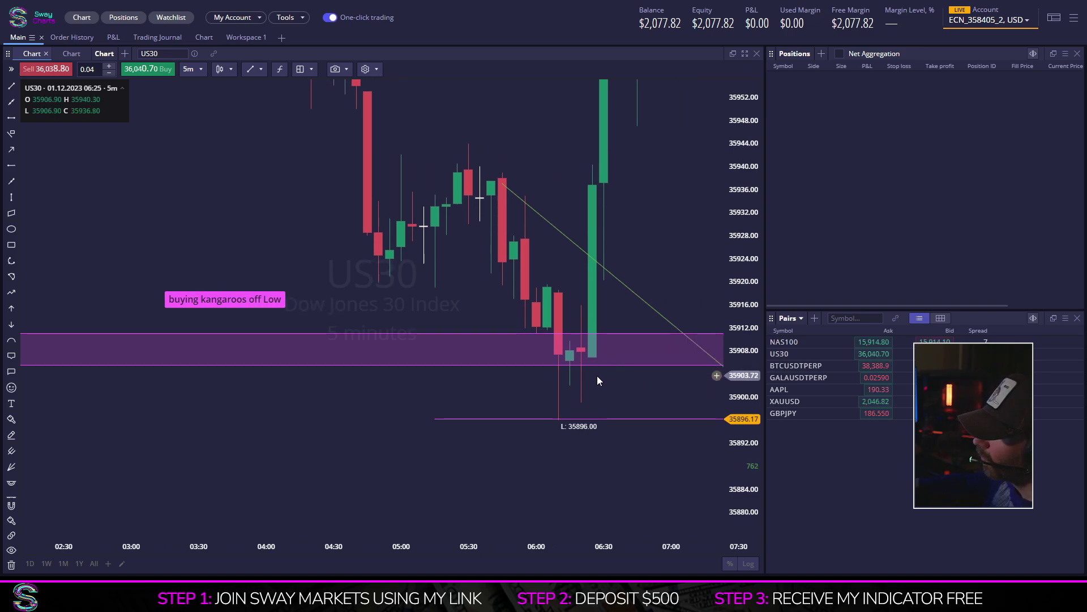
left_click_drag(745, 221, 744, 292)
left_click_drag(538, 216, 548, 302)
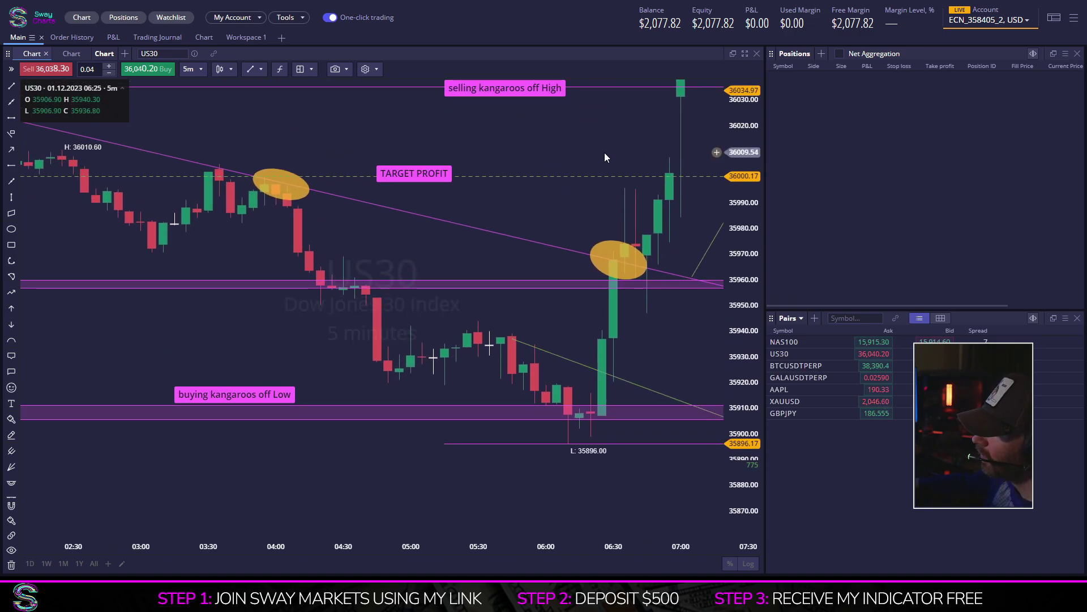
left_click_drag(554, 135, 569, 262)
scroll(322, 208, "down", 3)
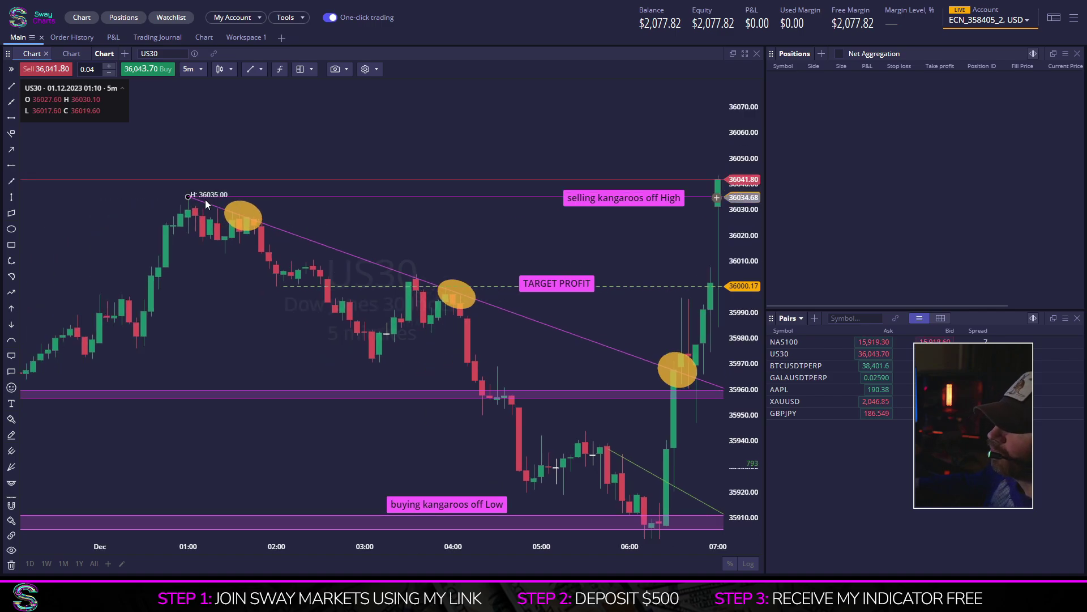
left_click_drag(452, 223, 423, 210)
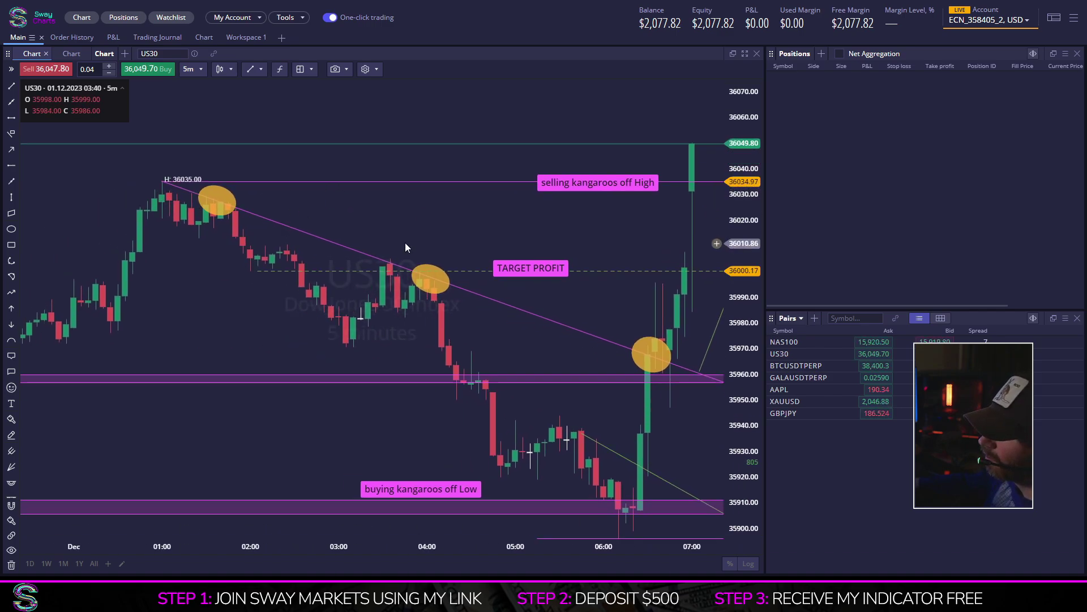
left_click_drag(599, 231, 559, 185)
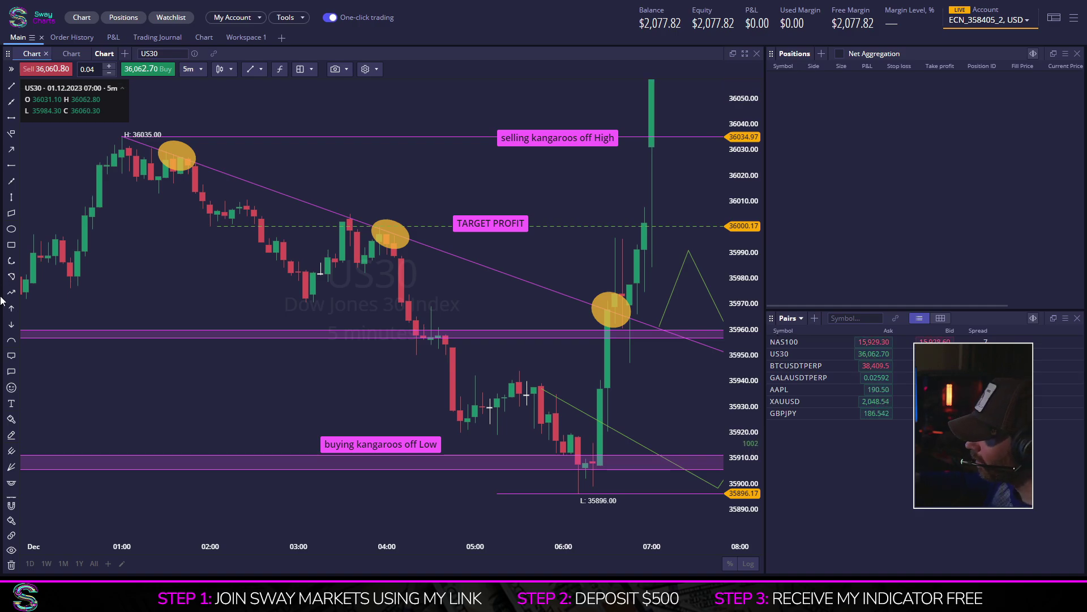
- Draw a trend line from 00:35 to 02:50 and a parallel channel below the candles
left_click_drag(567, 254, 548, 291)
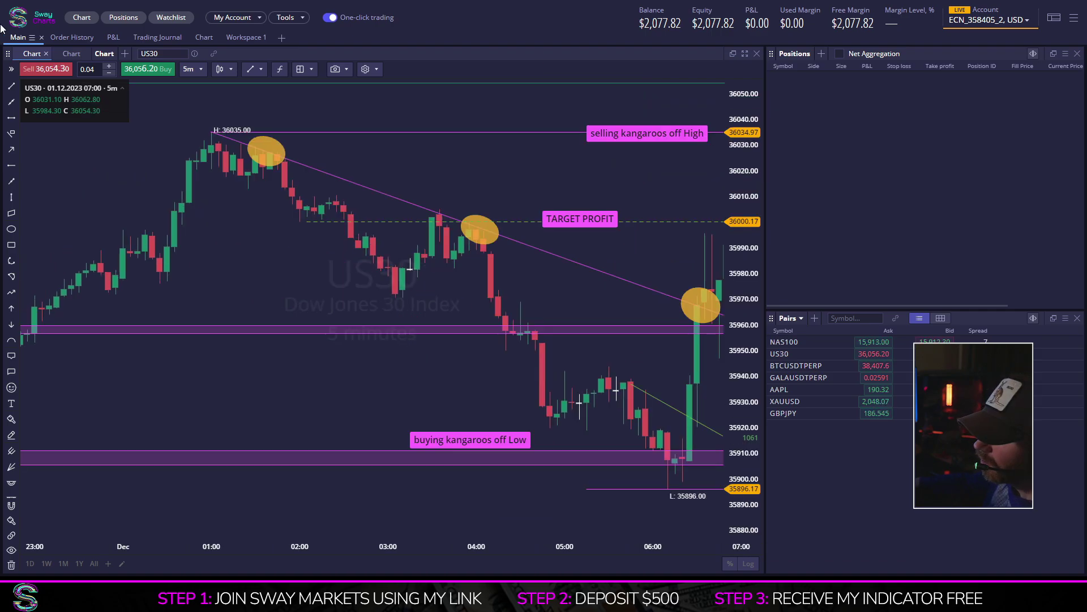
left_click(12, 88)
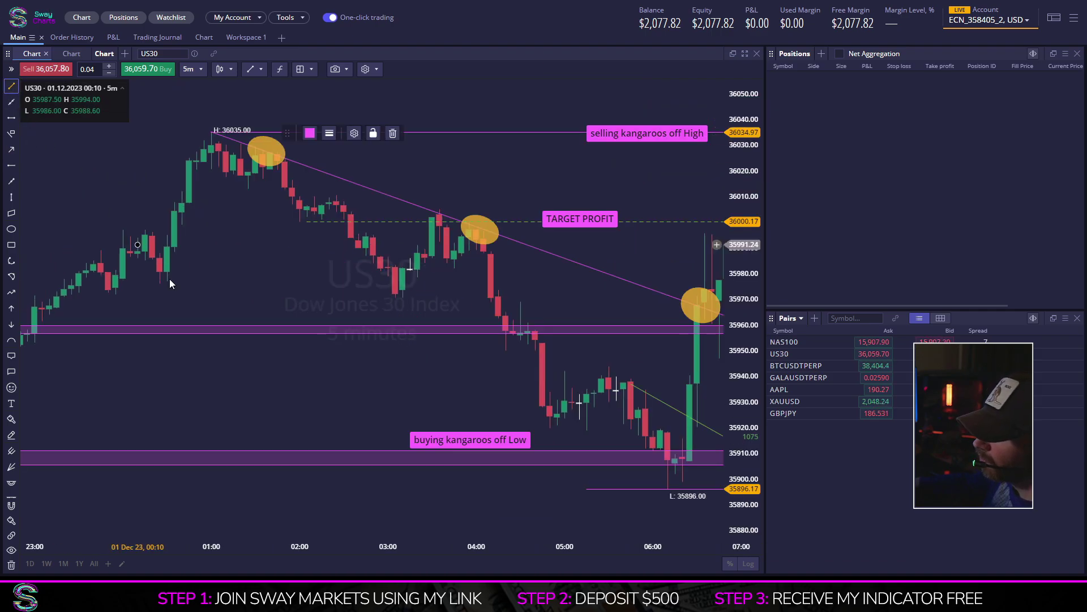
mouse_move(175, 270)
left_mouse_down()
mouse_move(525, 315)
mouse_move(373, 300)
left_mouse_up()
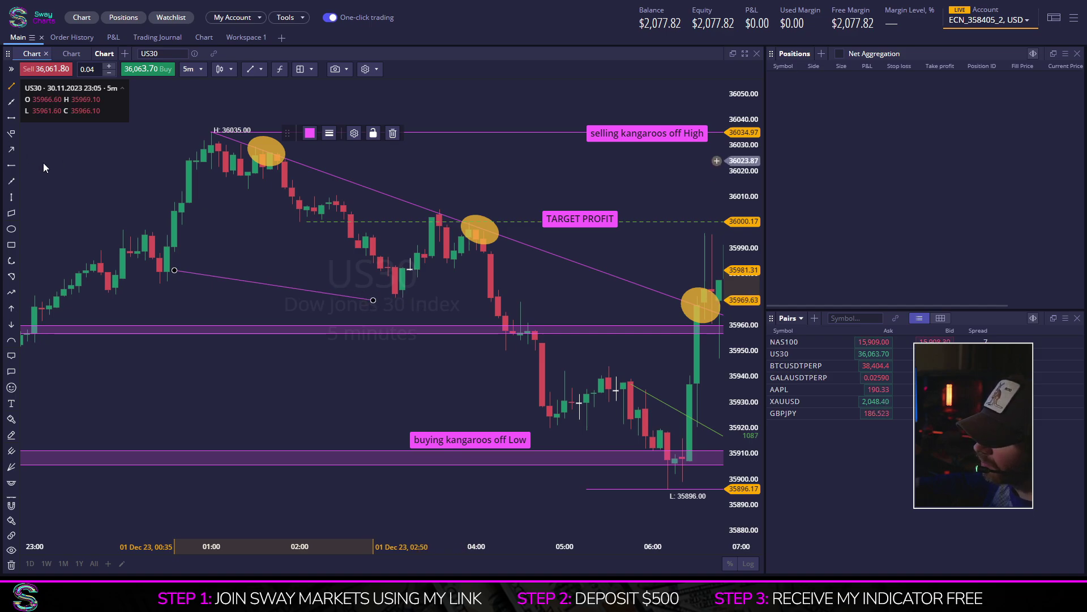
left_click(11, 213)
mouse_move(115, 384)
left_mouse_down()
mouse_move(263, 413)
mouse_move(238, 436)
left_mouse_up()
left_click(190, 434)
scroll(13, 225, "down", 5)
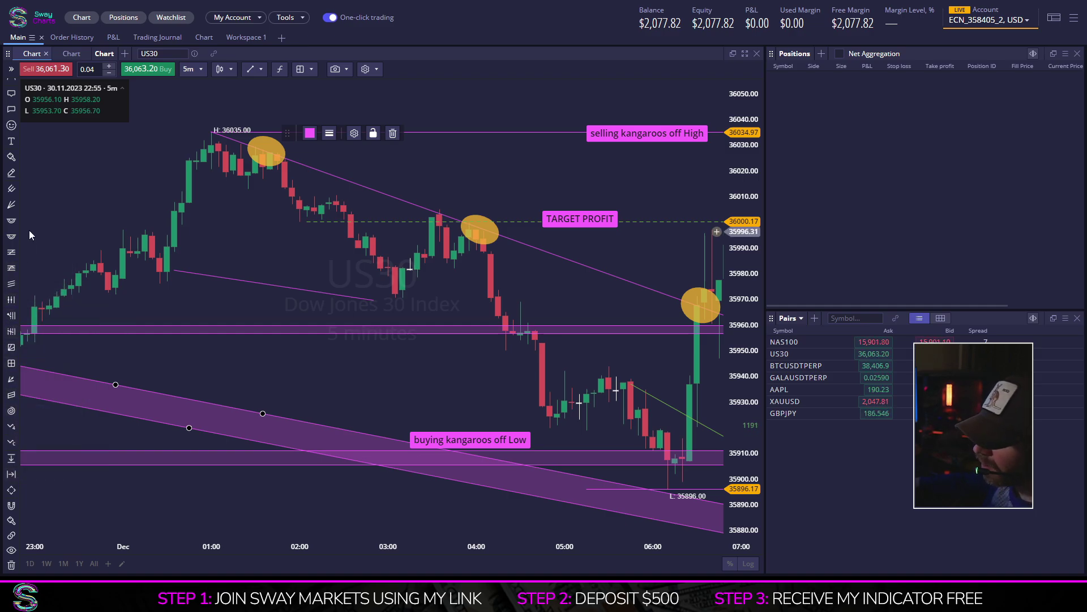
- Place a Fibonacci extension and sketch a freehand loop above TARGET PROFIT
left_click(11, 252)
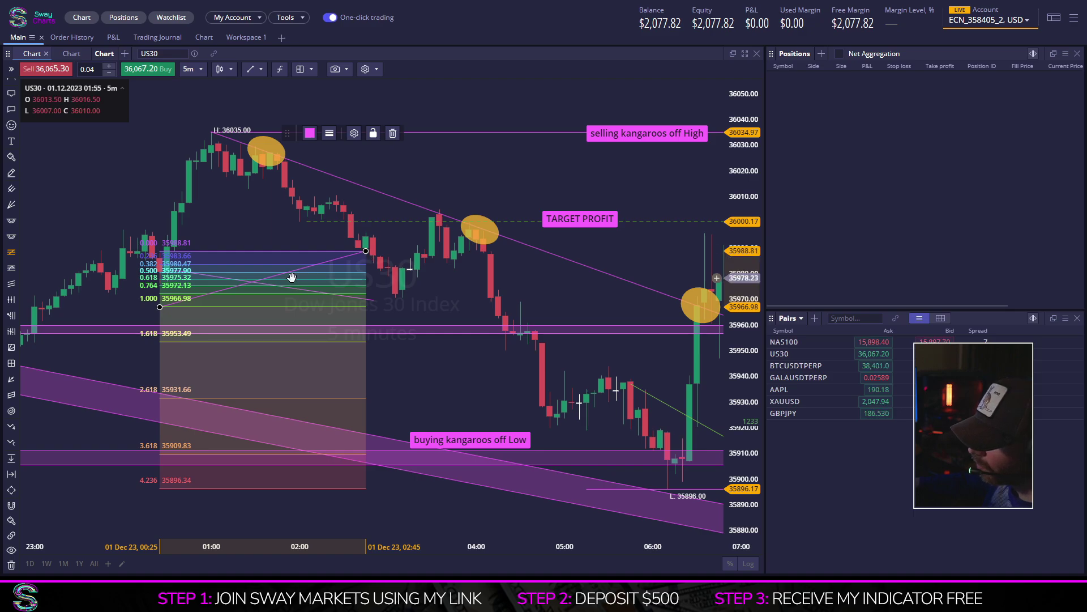
left_click(11, 157)
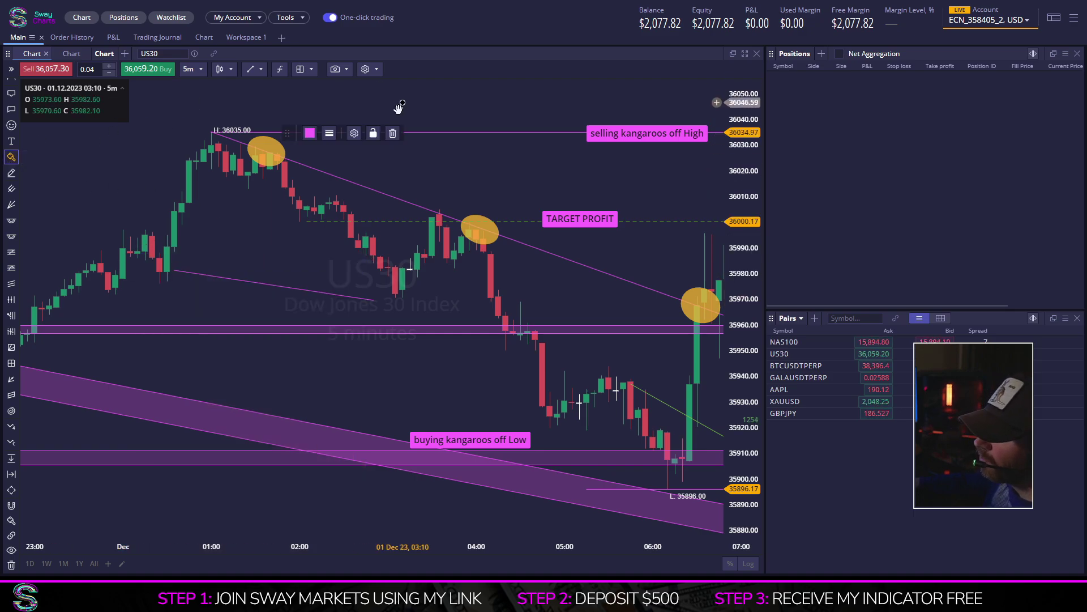
mouse_move(513, 175)
left_mouse_down()
mouse_move(444, 162)
mouse_move(483, 184)
left_mouse_up()
left_click_drag(253, 255, 239, 275)
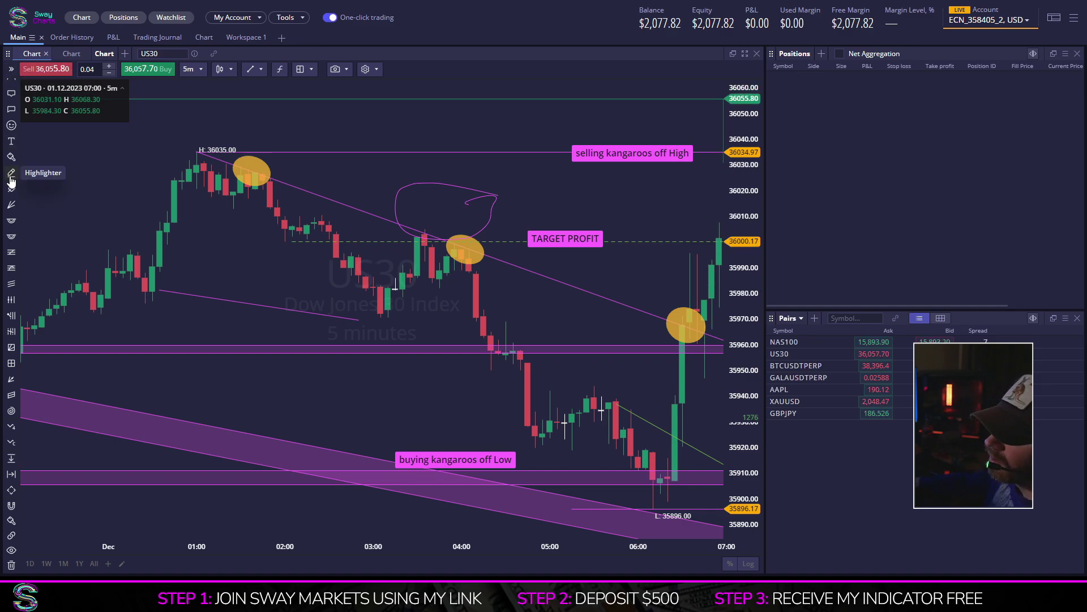
scroll(8, 186, "up", 5)
- Place a horizontal line, then delete it and the purple diagonal channel
left_click(12, 118)
left_click(233, 261)
key("Delete")
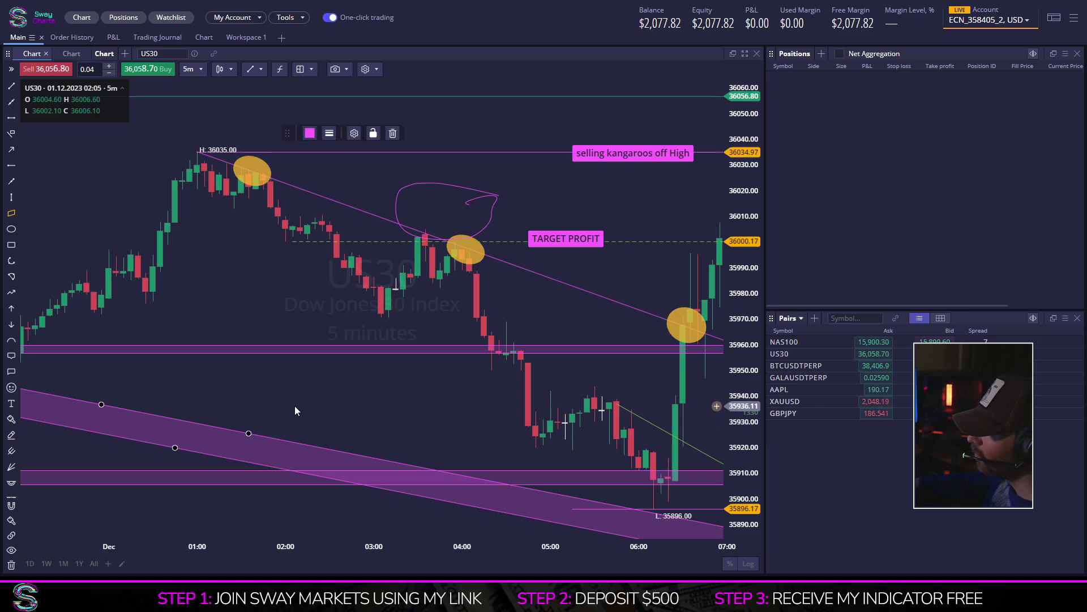
key("Delete")
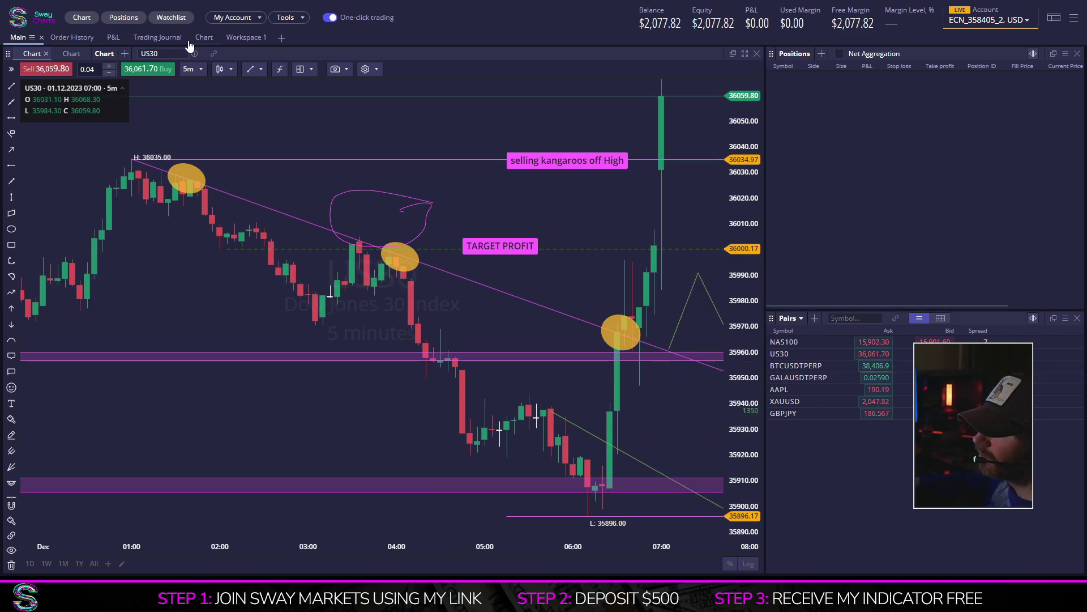
left_click(114, 37)
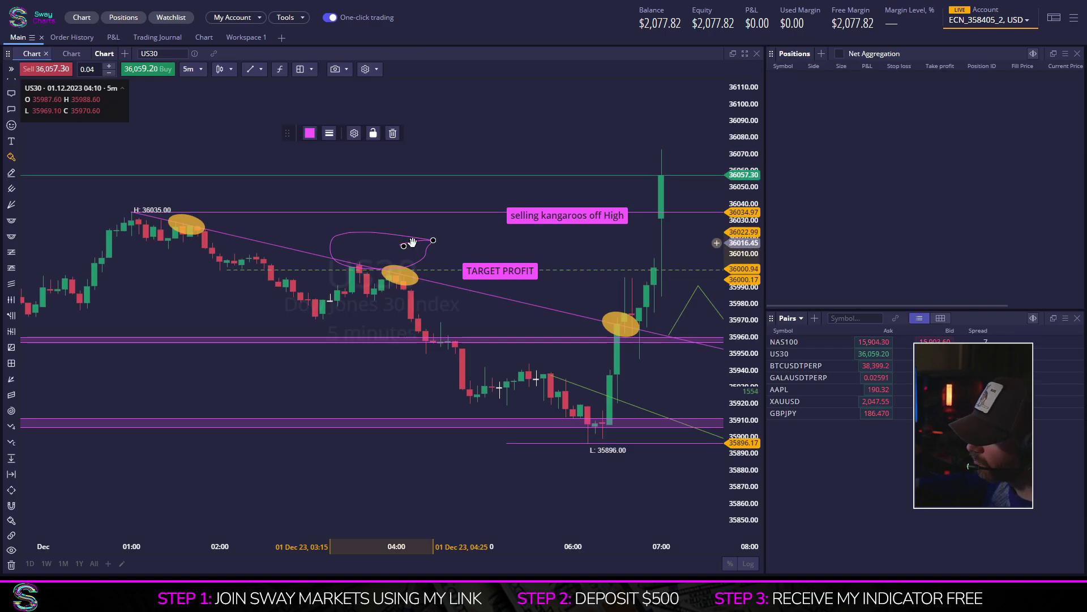
key("Delete")
left_click(440, 270)
- Delete the TARGET PROFIT line and label, High label, 36035 line, green projection, purple zone and orange ellipse
key("Delete")
left_click(530, 275)
key("Delete")
left_click(569, 215)
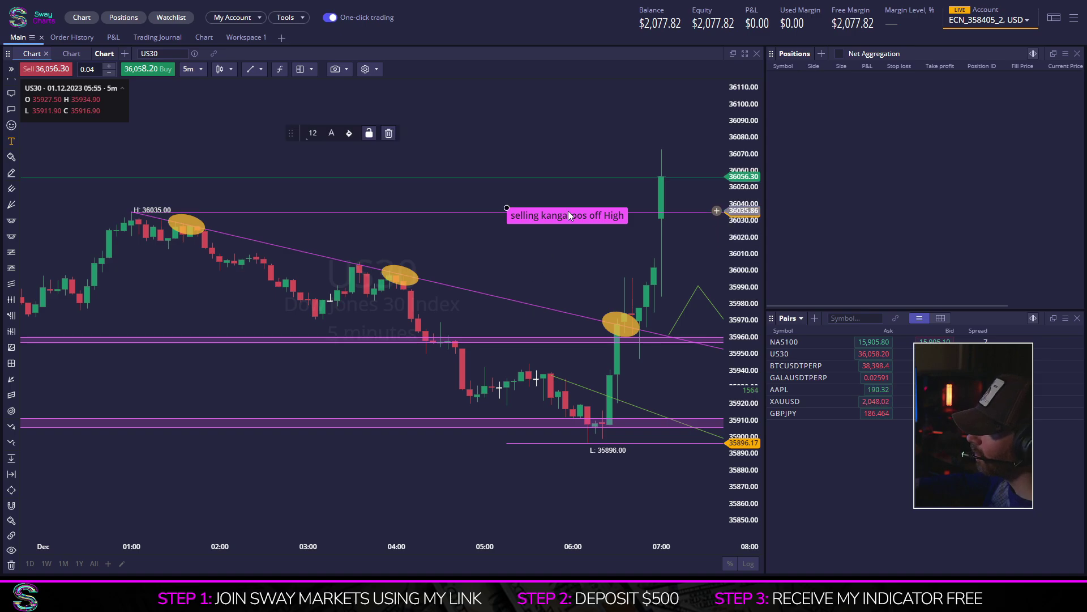
key("Delete")
left_click(610, 211)
key("Delete")
left_click(669, 335)
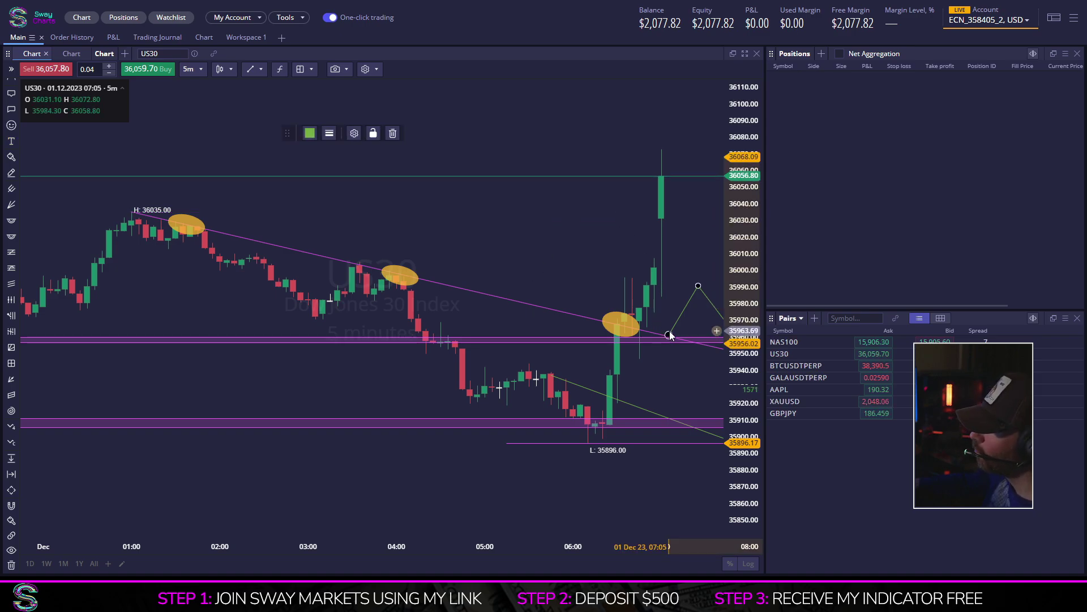
key("Delete")
left_click(670, 338)
key("Delete")
left_click(621, 323)
key("Delete")
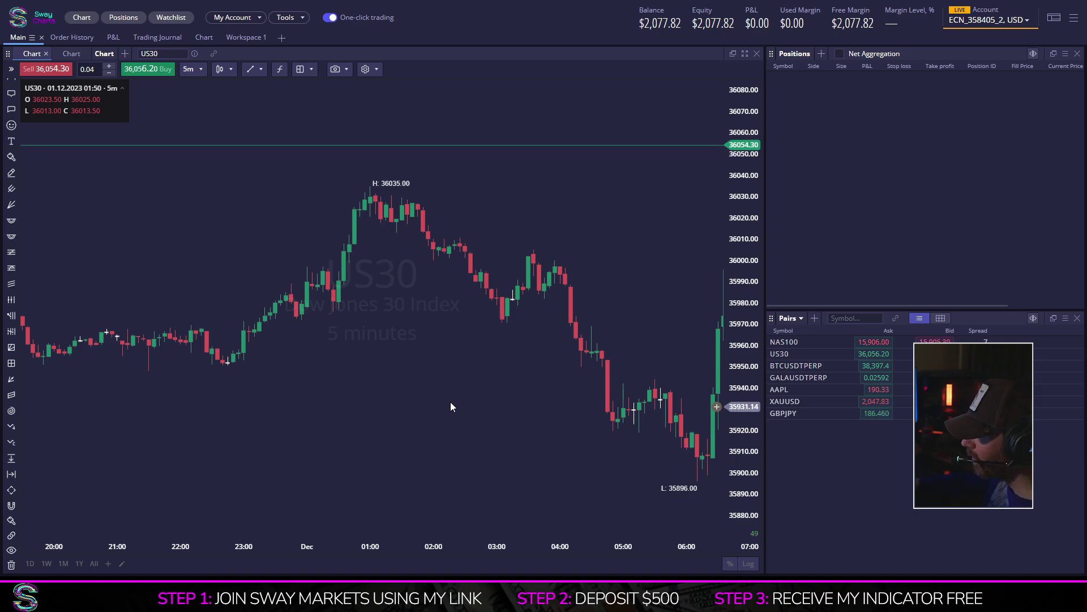
- Zoom and pan the US30 5-minute chart to show 23:00–07:00 candles between 35896.00 and 36072.80
scroll(450, 402, "up", 3)
left_click_drag(732, 467, 732, 415)
left_click_drag(514, 425, 518, 372)
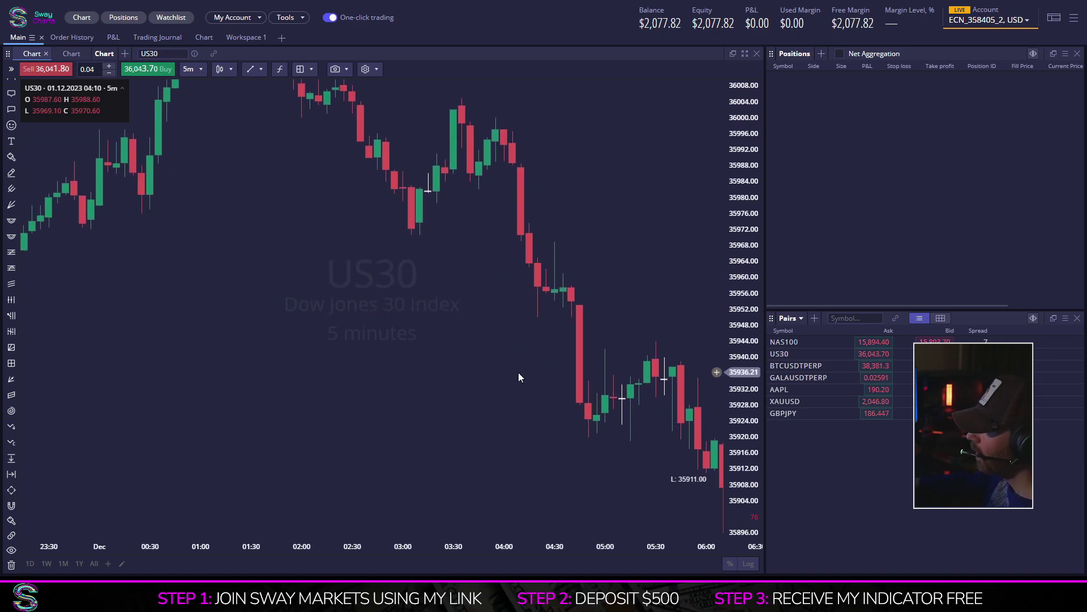
left_click_drag(747, 393, 748, 414)
scroll(617, 473, "up", 3)
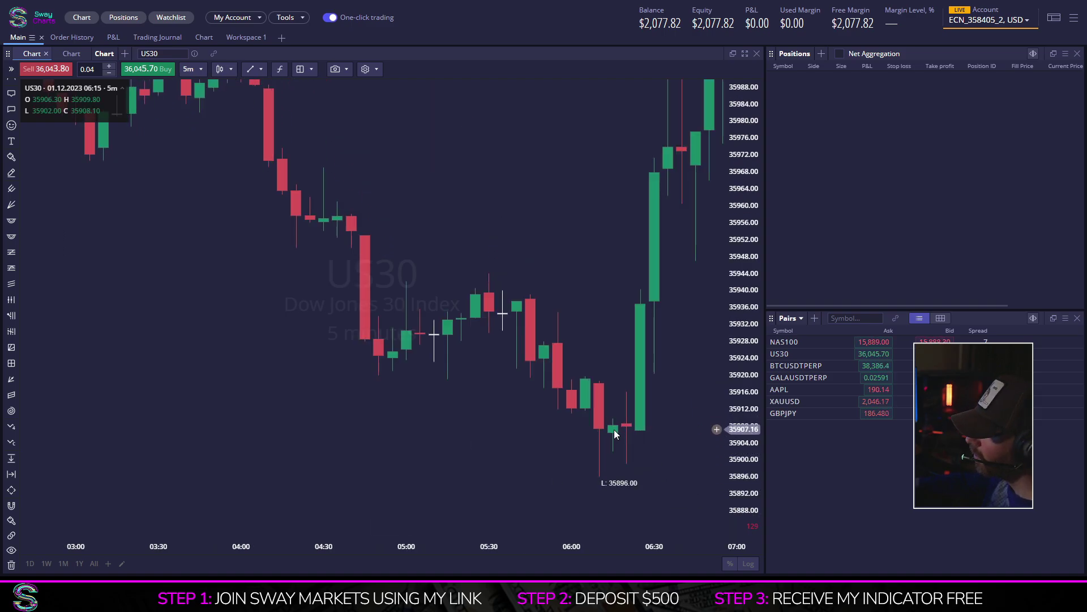
left_click_drag(592, 171, 604, 250)
scroll(319, 213, "down", 5)
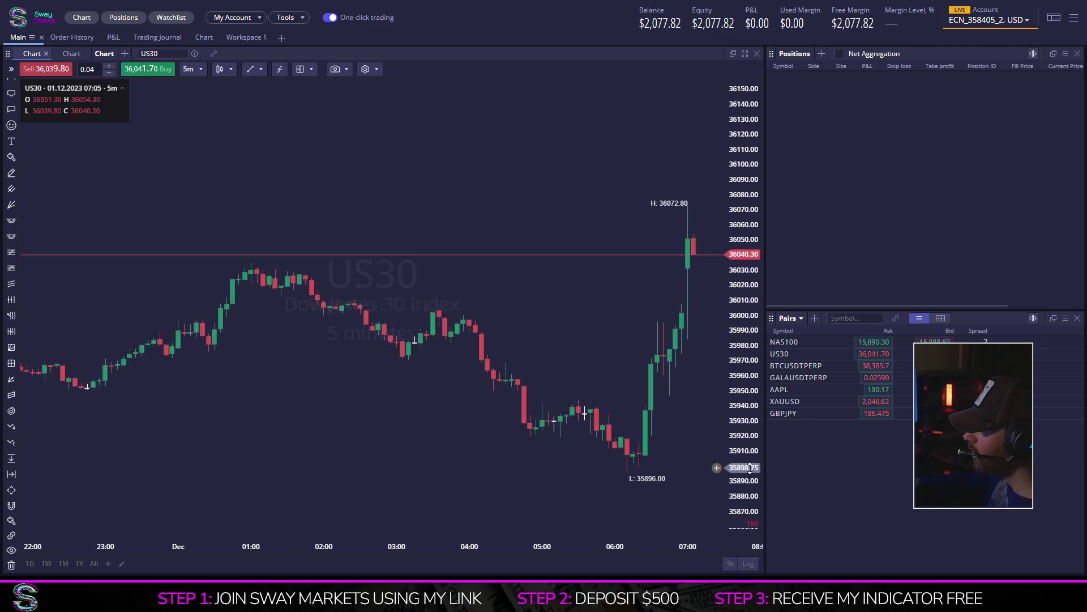
left_click_drag(743, 468, 743, 429)
left_click_drag(509, 303, 494, 243)
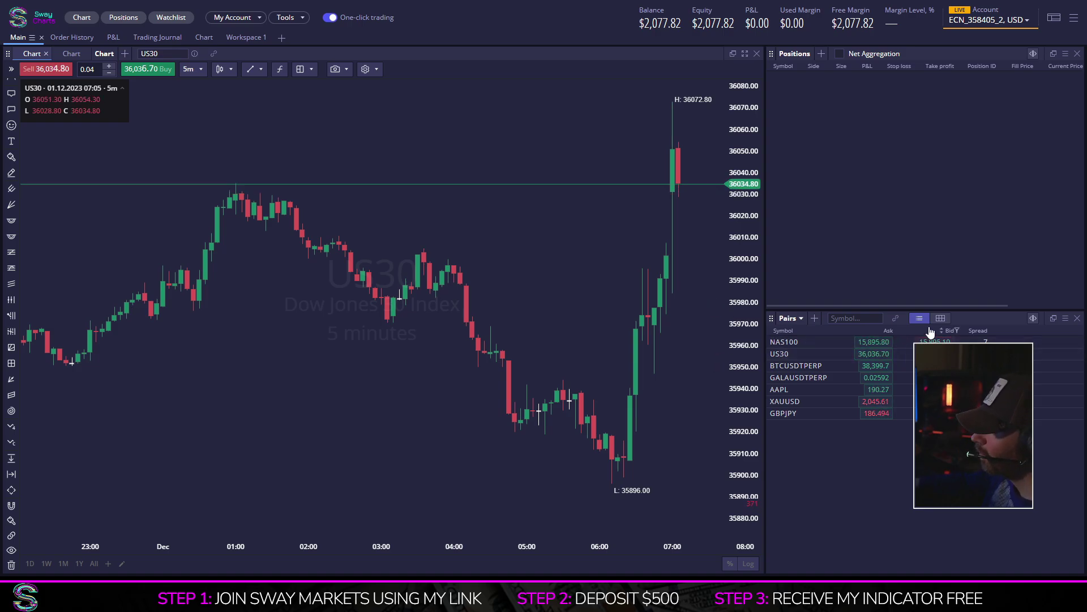
left_click_drag(457, 423, 465, 424)
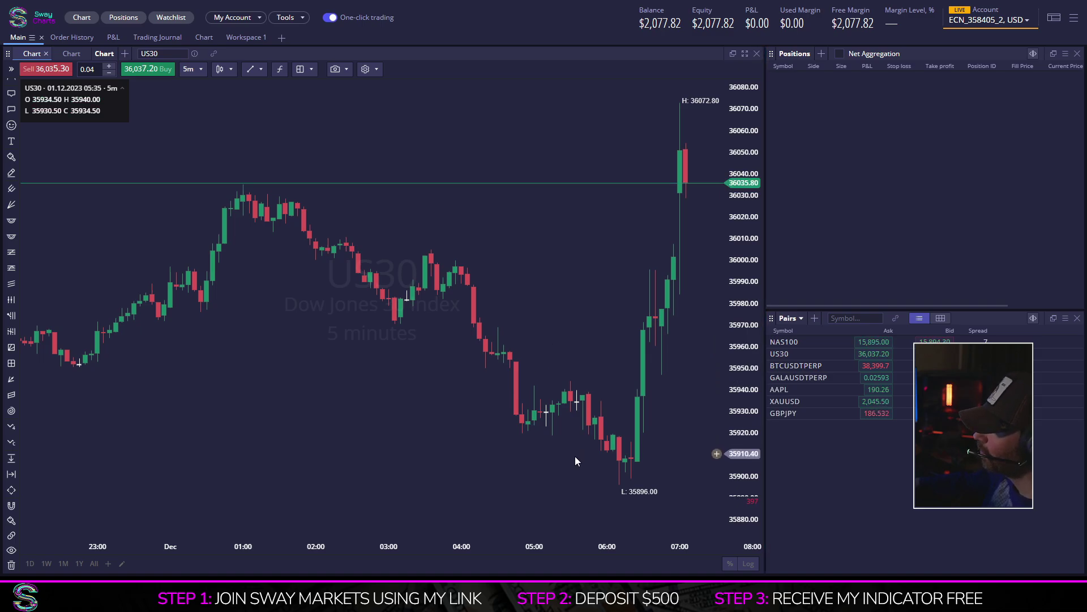